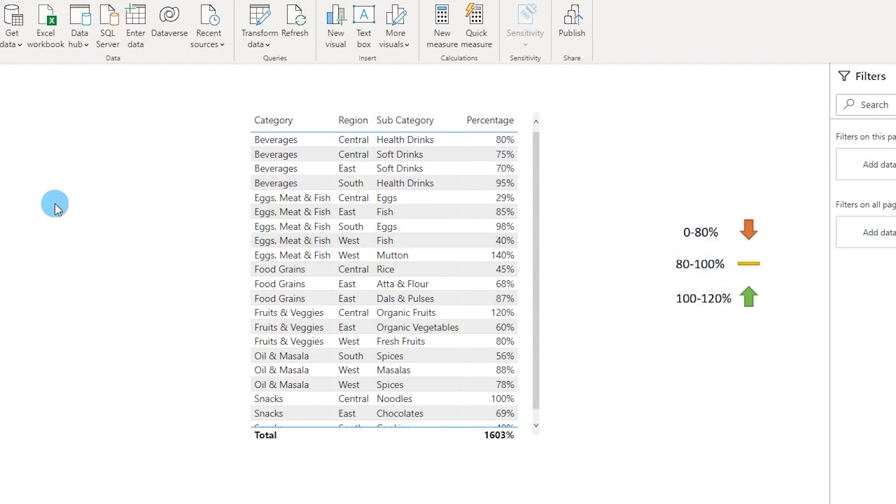
- Create a numeric range parameter named Min, Decimal number, 0 to 1 in 0.1 steps
{"action": "left_click", "coordinate": [702, 257]}
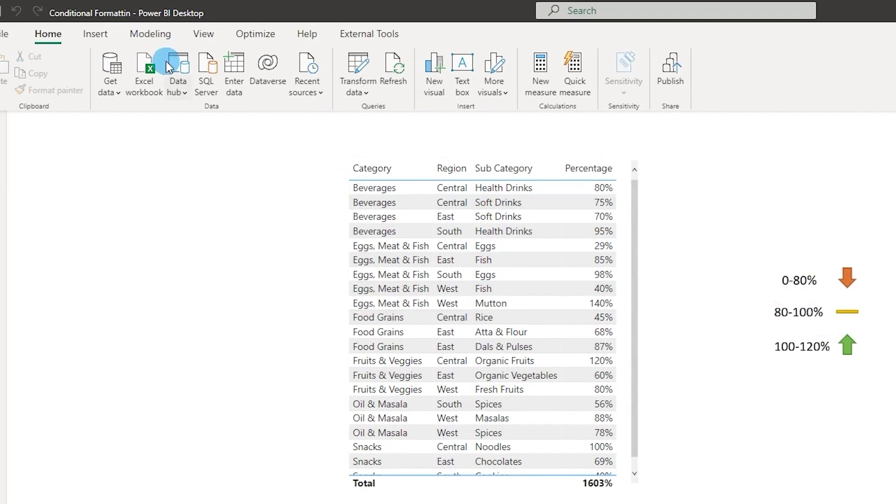
{"action": "left_click", "coordinate": [65, 0]}
{"action": "left_click", "coordinate": [262, 92]}
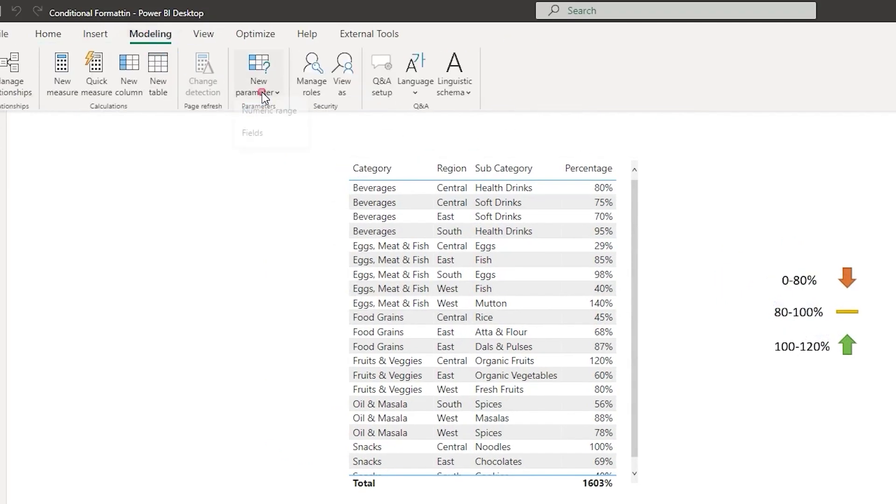
{"action": "left_click", "coordinate": [275, 123]}
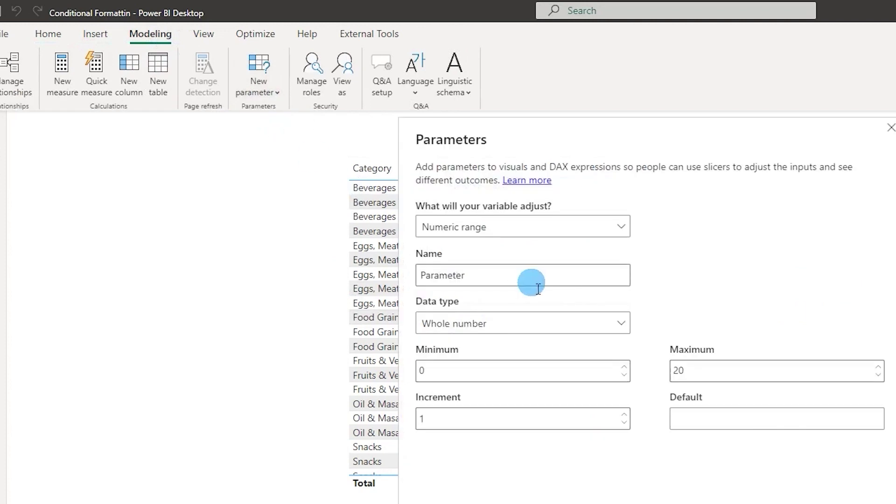
{"action": "double_click", "coordinate": [530, 280]}
{"action": "type", "text": "Min"}
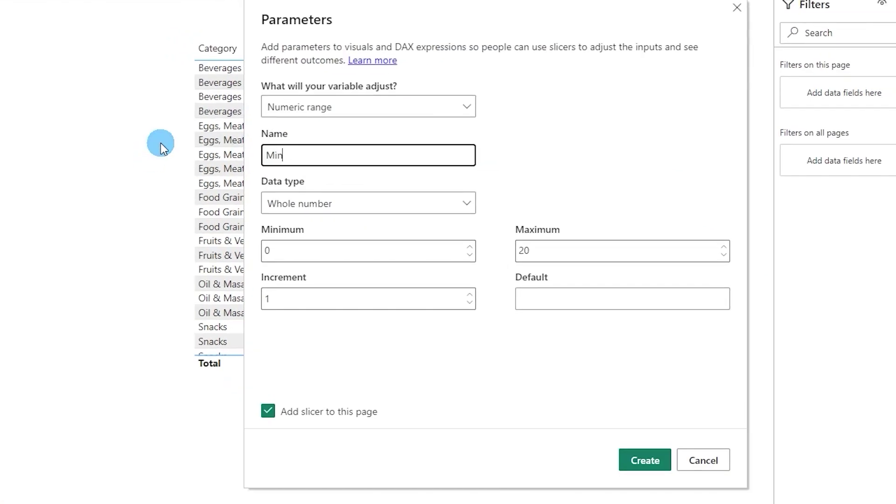
{"action": "left_click", "coordinate": [320, 202]}
{"action": "left_click", "coordinate": [310, 249]}
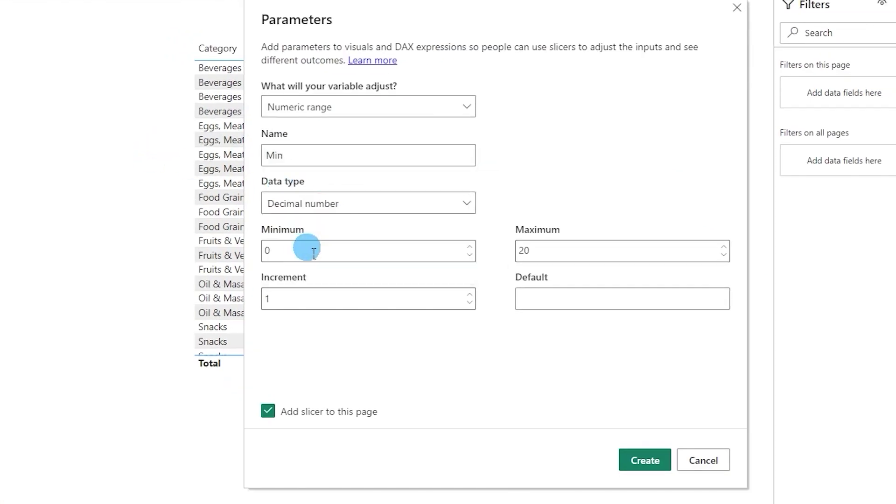
{"action": "double_click", "coordinate": [568, 252]}
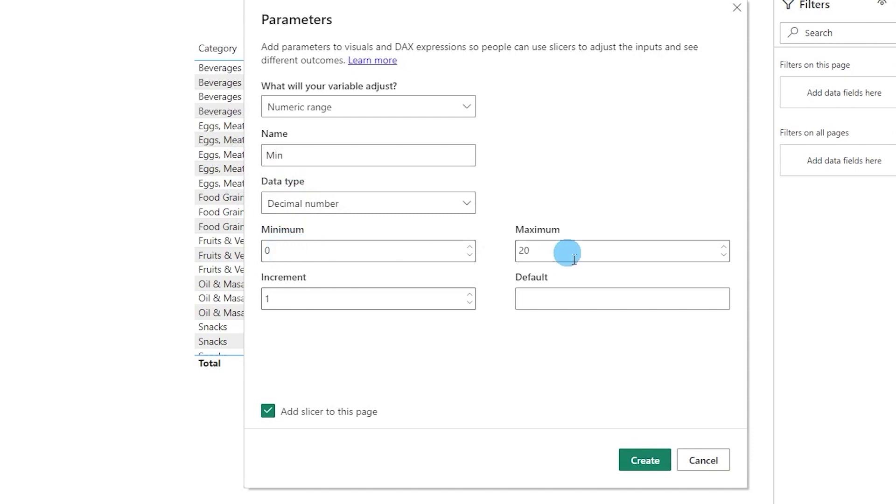
{"action": "type", "text": "1"}
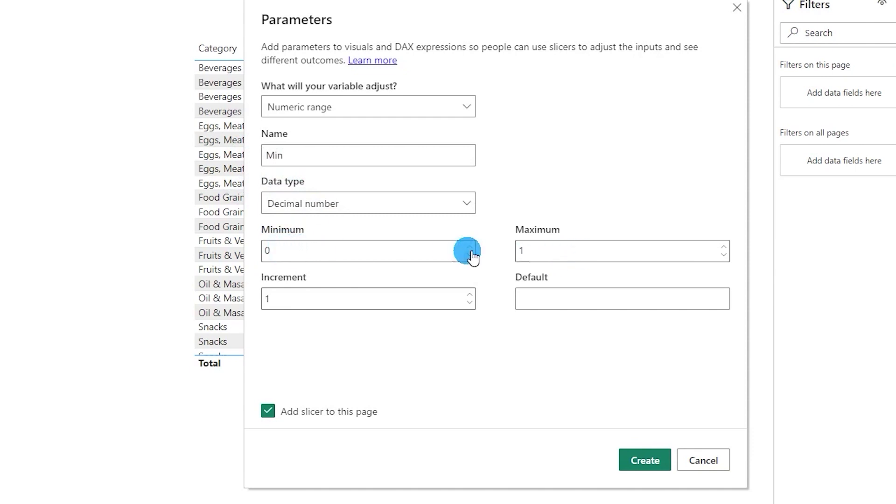
{"action": "double_click", "coordinate": [294, 298]}
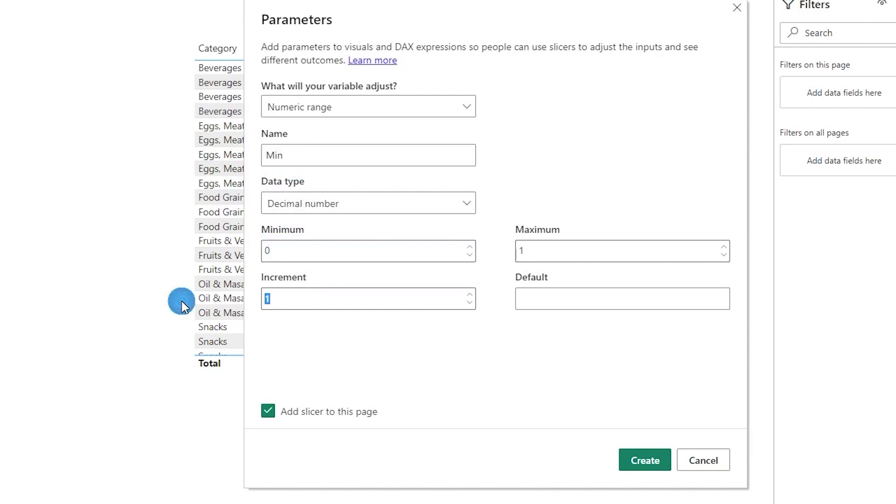
{"action": "type", "text": "0.1"}
{"action": "left_click", "coordinate": [652, 458]}
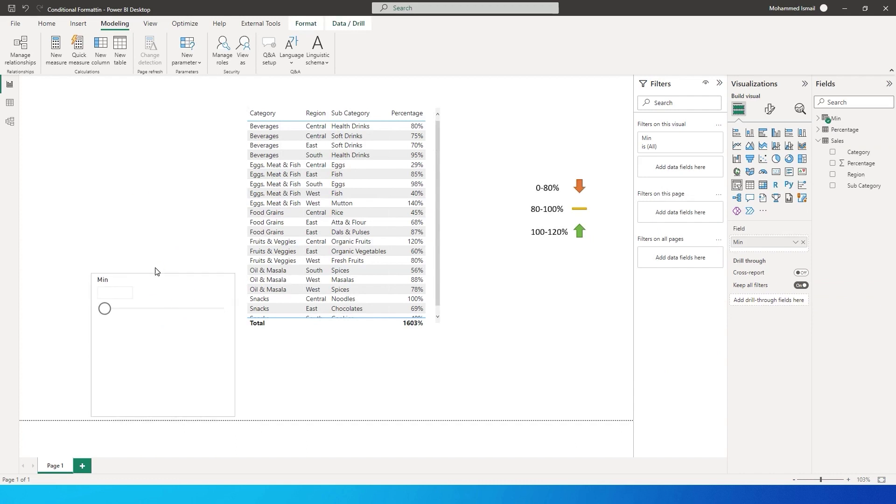
- Move the Min slicer to the upper left and format the Min column as Percentage, 0 decimals
{"action": "left_click_drag", "start_coordinate": [11, 360], "coordinate": [0, 148]}
{"action": "left_click_drag", "start_coordinate": [99, 179], "coordinate": [77, 178]}
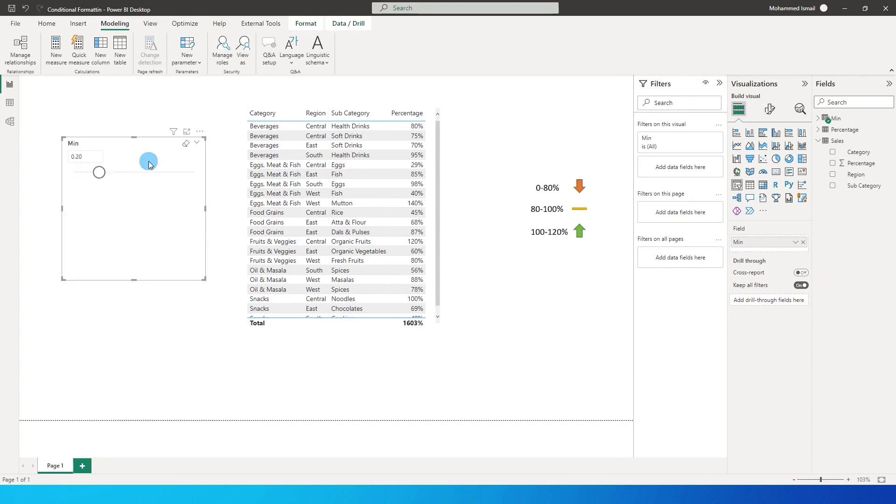
{"action": "left_click", "coordinate": [825, 120]}
{"action": "left_click", "coordinate": [852, 129]}
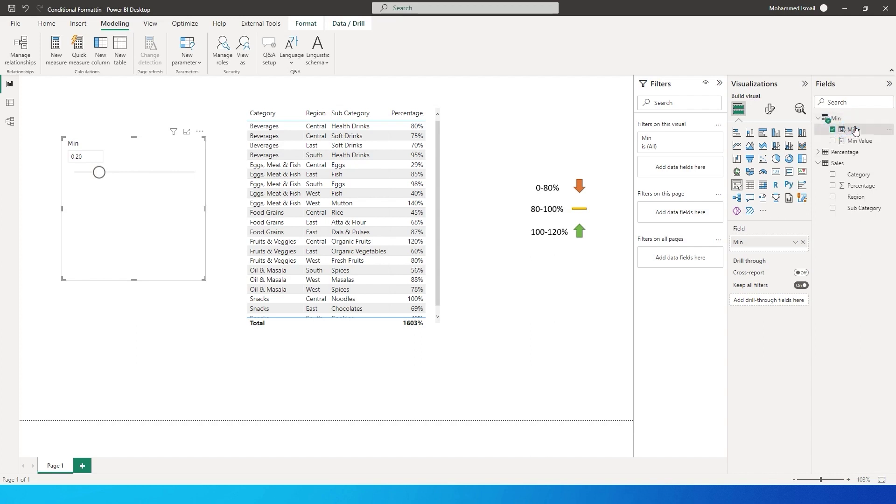
{"action": "left_click", "coordinate": [131, 58]}
{"action": "left_click", "coordinate": [176, 57]}
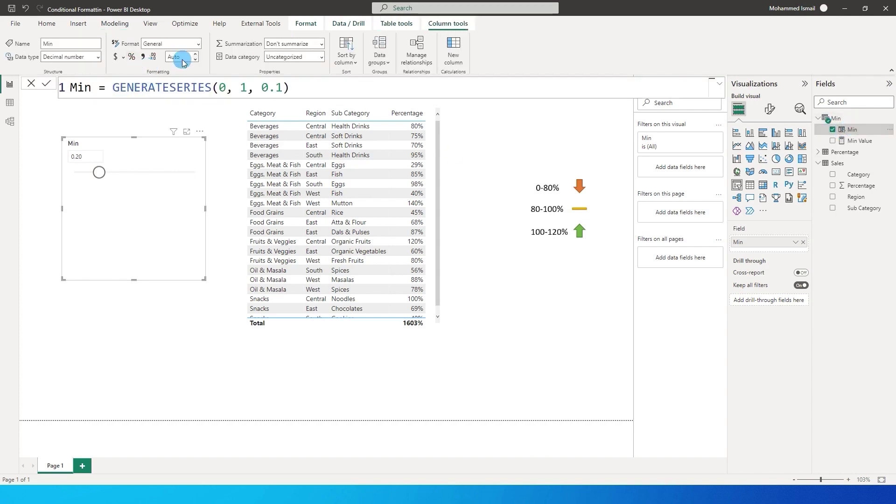
{"action": "left_click", "coordinate": [182, 57]}
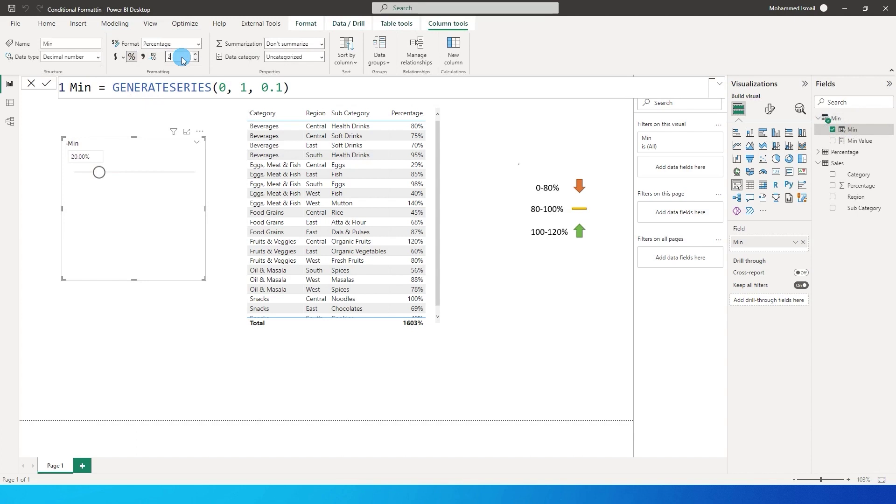
- Shrink the Min slicer's height
{"action": "left_click", "coordinate": [82, 157]}
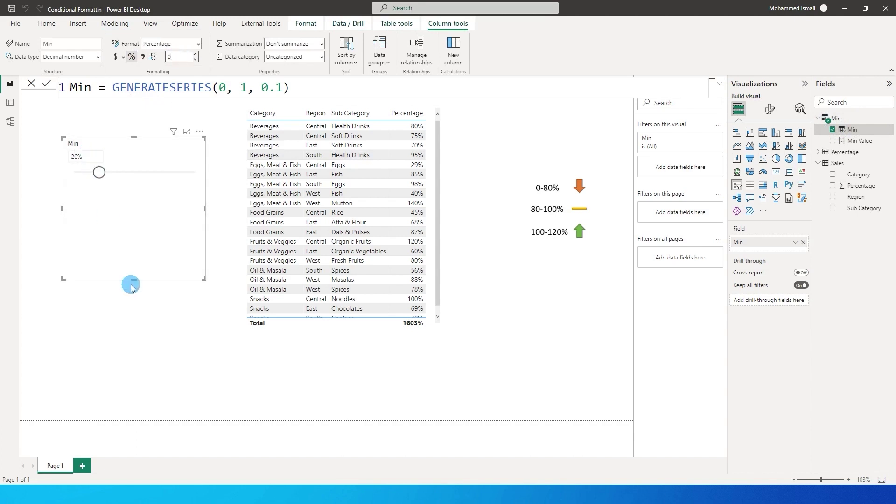
{"action": "left_click_drag", "start_coordinate": [132, 281], "coordinate": [134, 196]}
{"action": "left_click", "coordinate": [135, 151]}
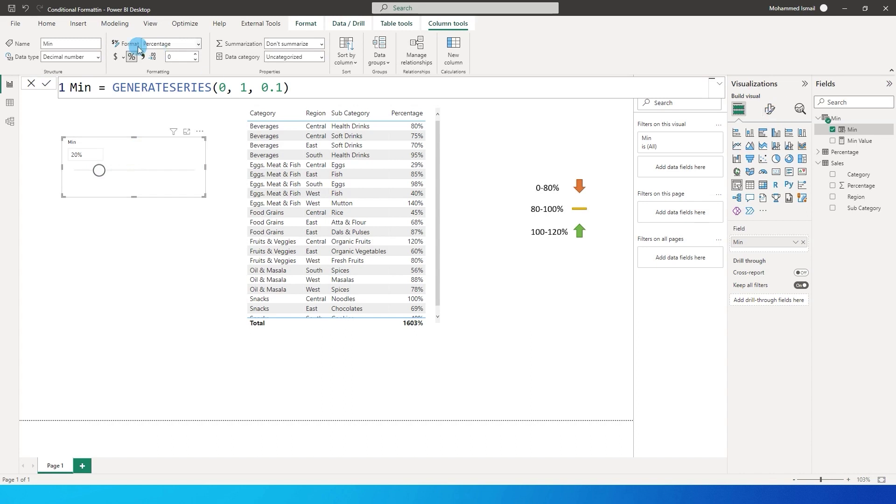
{"action": "left_click", "coordinate": [126, 29]}
- Create a numeric range parameter named Max, Decimal number, 0 to 1.2 in 0.1 steps
{"action": "left_click", "coordinate": [184, 62]}
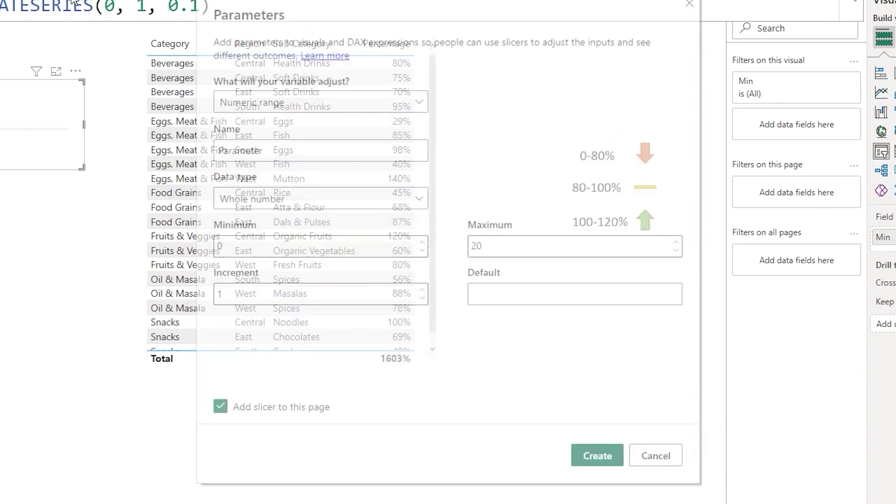
{"action": "double_click", "coordinate": [293, 154]}
{"action": "type", "text": "Max"}
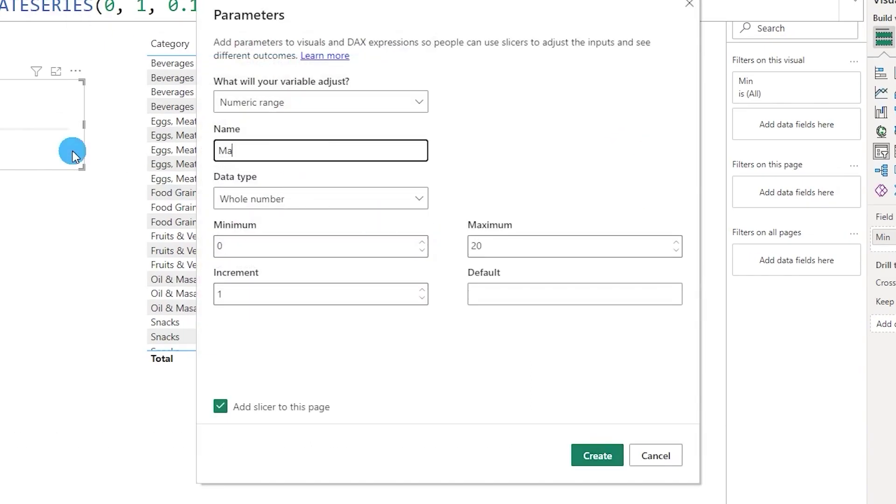
{"action": "left_click", "coordinate": [299, 201]}
{"action": "left_click", "coordinate": [266, 236]}
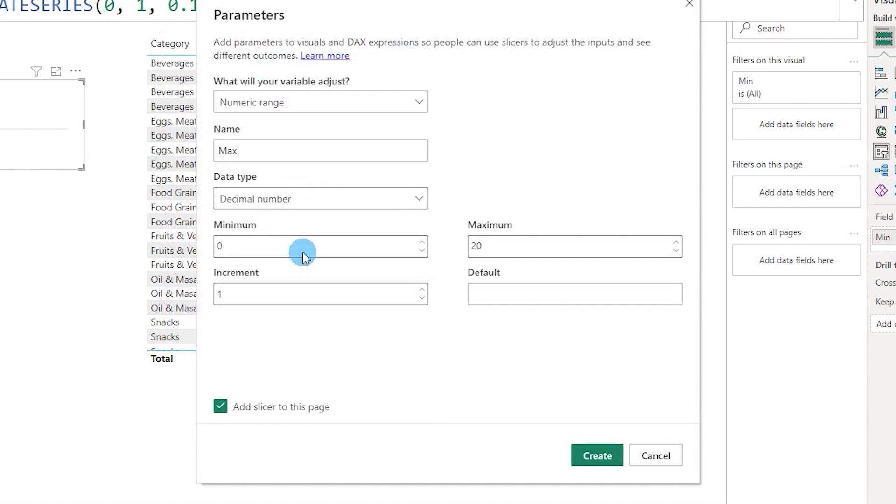
{"action": "left_click", "coordinate": [554, 248]}
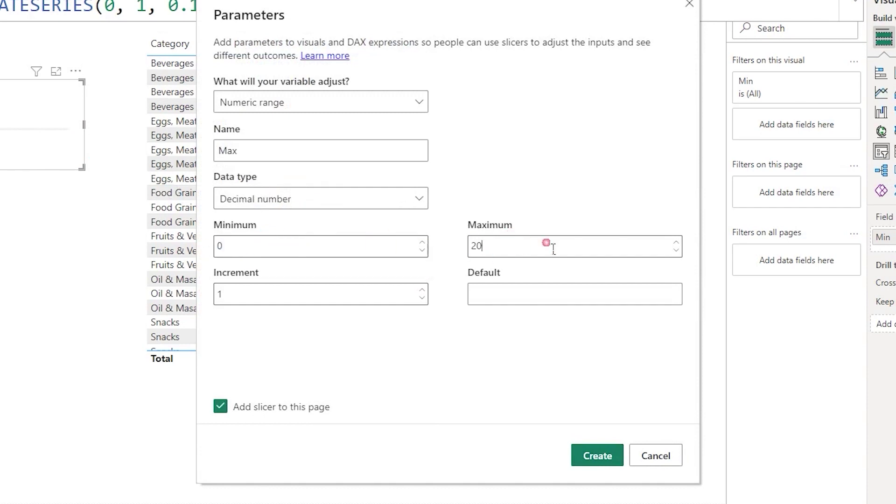
{"action": "left_click", "coordinate": [424, 247]}
{"action": "type", "text": "1.2"}
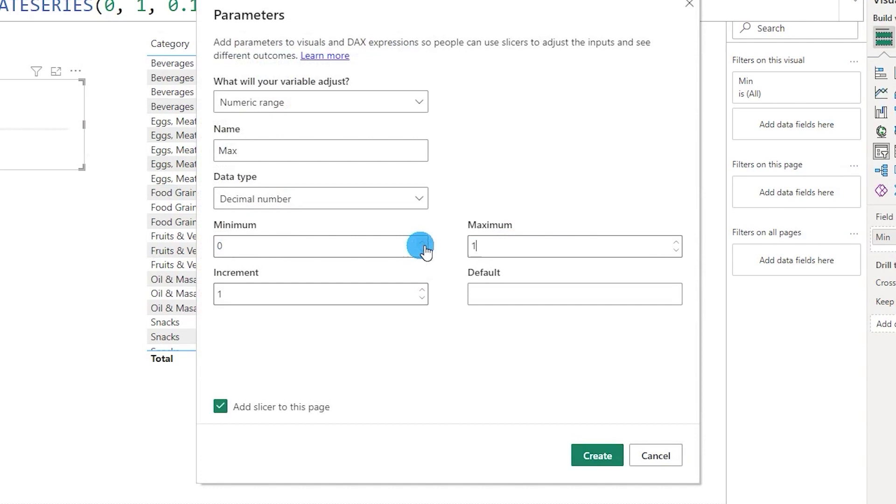
{"action": "left_click", "coordinate": [481, 254]}
{"action": "left_click", "coordinate": [302, 280]}
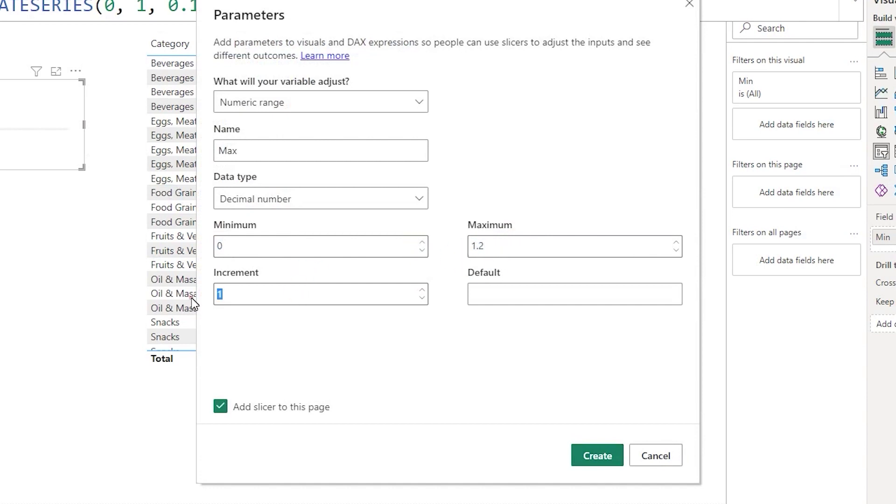
{"action": "type", "text": "0.1"}
{"action": "left_click", "coordinate": [420, 311]}
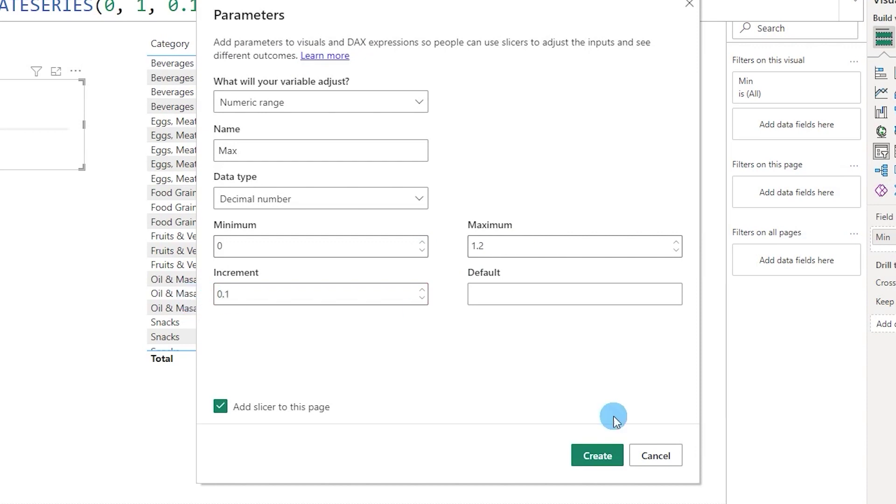
{"action": "left_click", "coordinate": [597, 455]}
- Place the Max slicer below Min, format Max as Percentage, and add a new Sales measure
{"action": "left_click", "coordinate": [48, 351]}
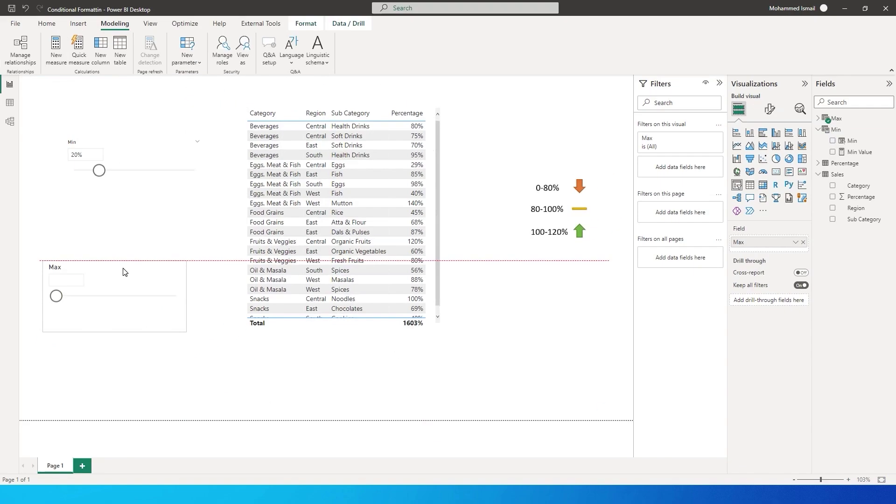
{"action": "left_click_drag", "start_coordinate": [124, 272], "coordinate": [145, 248]}
{"action": "left_click", "coordinate": [78, 267]}
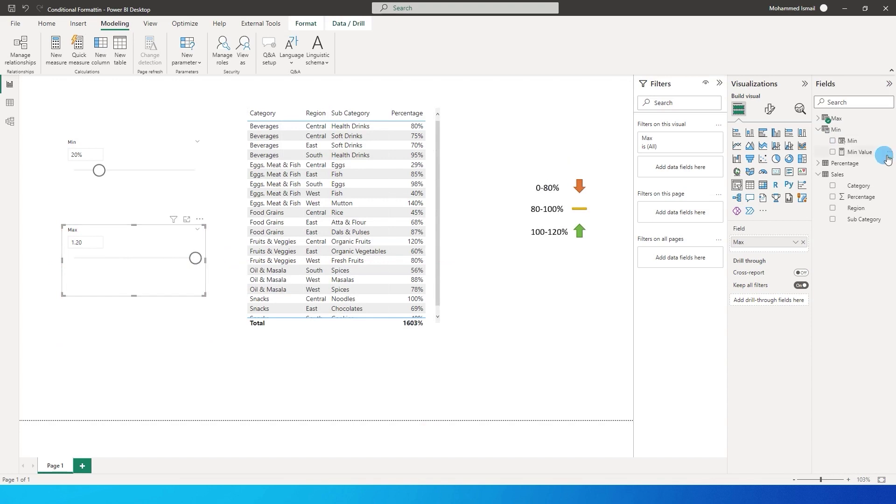
{"action": "left_click", "coordinate": [825, 119]}
{"action": "left_click", "coordinate": [843, 131]}
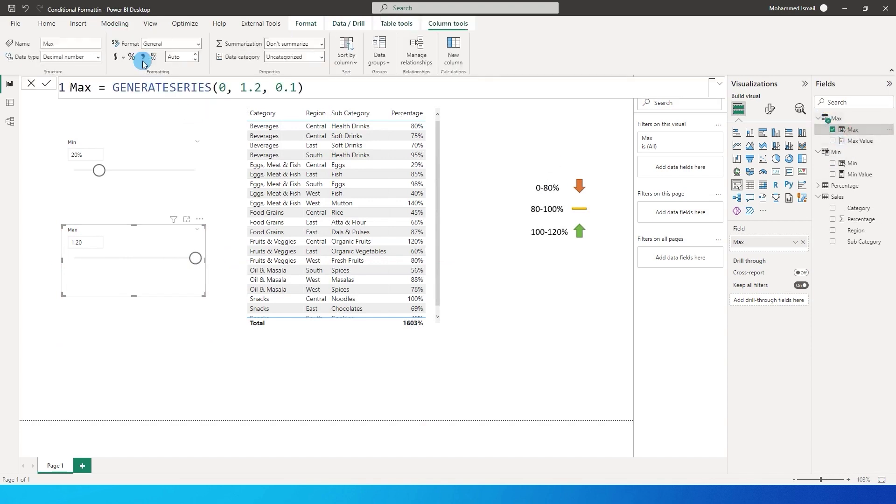
{"action": "left_click", "coordinate": [196, 61]}
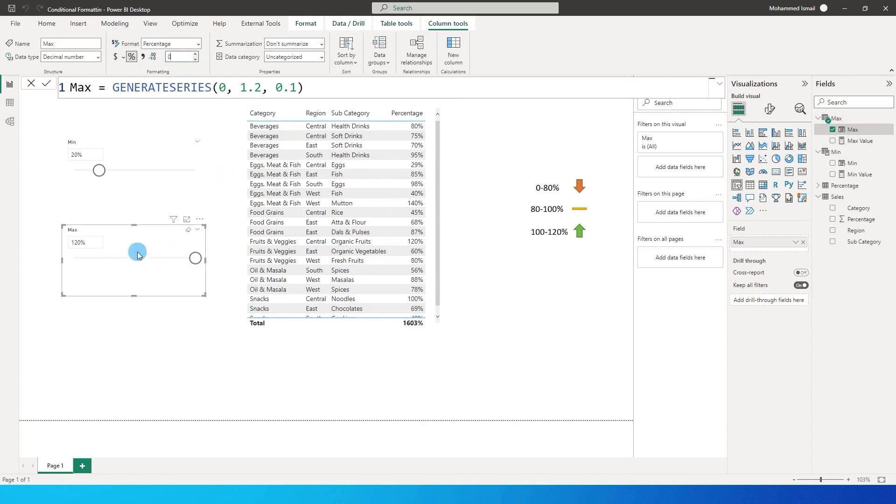
{"action": "left_click", "coordinate": [477, 236]}
{"action": "left_click", "coordinate": [890, 196]}
{"action": "left_click", "coordinate": [866, 207]}
- Name the measure Conditional Formatting and start IF(MAX(Sales[Percentage]) > Max Value, ..
{"action": "double_click", "coordinate": [96, 89]}
{"action": "type", "text": "Co"}
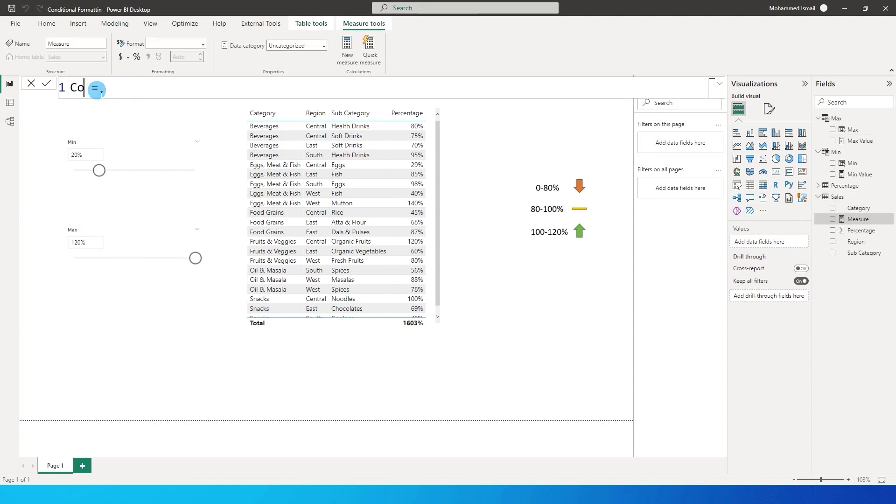
{"action": "type", "text": "nditional Formatting"}
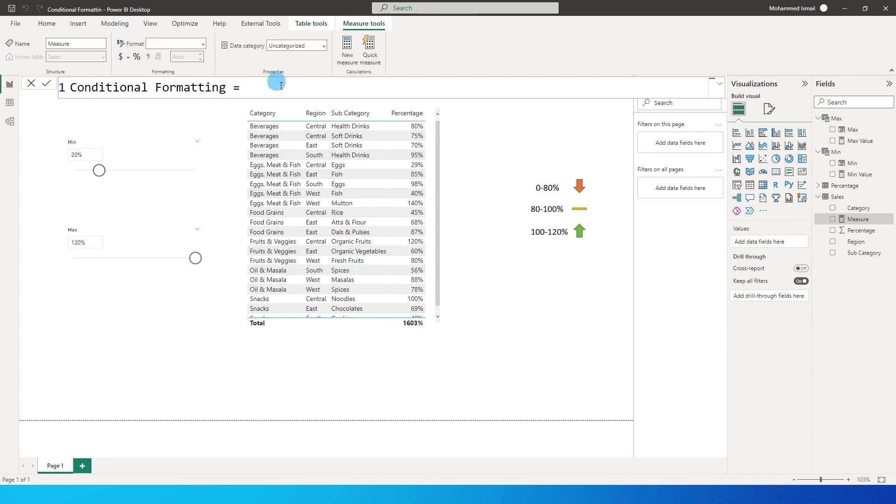
{"action": "type", "text": "i"}
{"action": "key", "text": "Tab"}
{"action": "type", "text": "Max"}
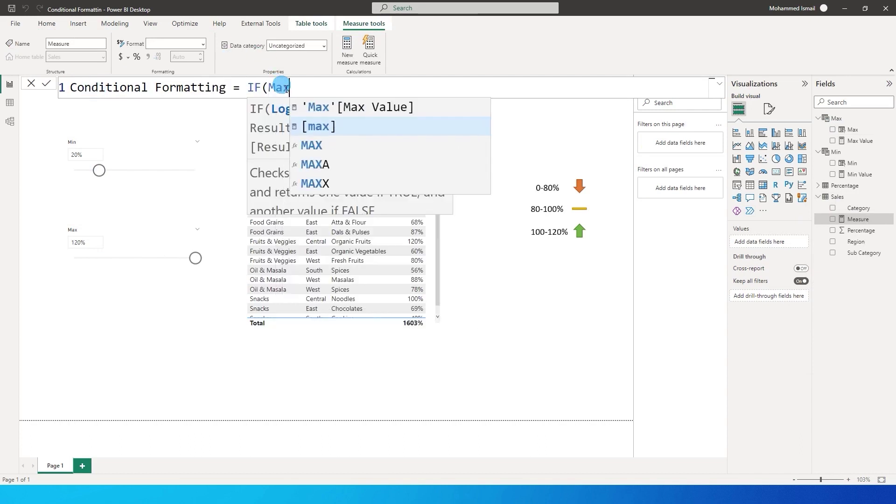
{"action": "key", "text": "Down"}
{"action": "key", "text": "Tab"}
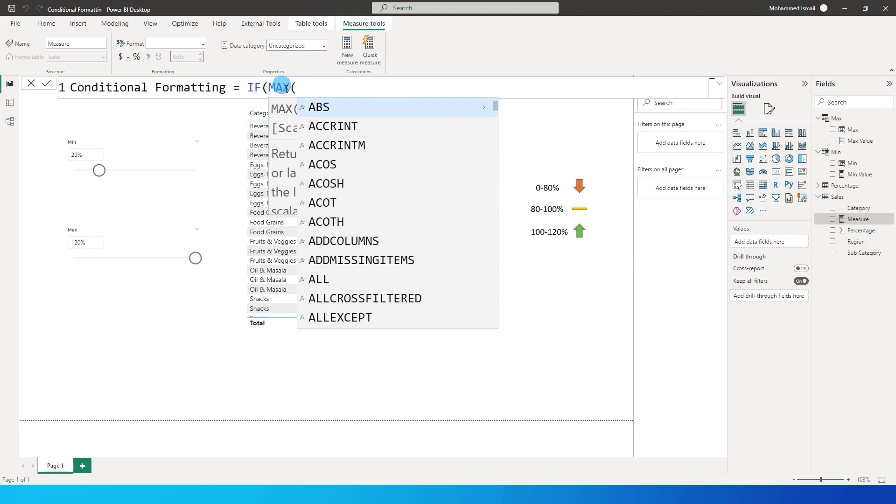
{"action": "type", "text": "perc"}
{"action": "key", "text": "Down"}
{"action": "key", "text": "Down"}
{"action": "key", "text": "Down"}
{"action": "key", "text": "Down"}
{"action": "key", "text": "Down"}
{"action": "key", "text": "Down"}
{"action": "key", "text": "Down"}
{"action": "key", "text": "Down"}
{"action": "key", "text": "Tab"}
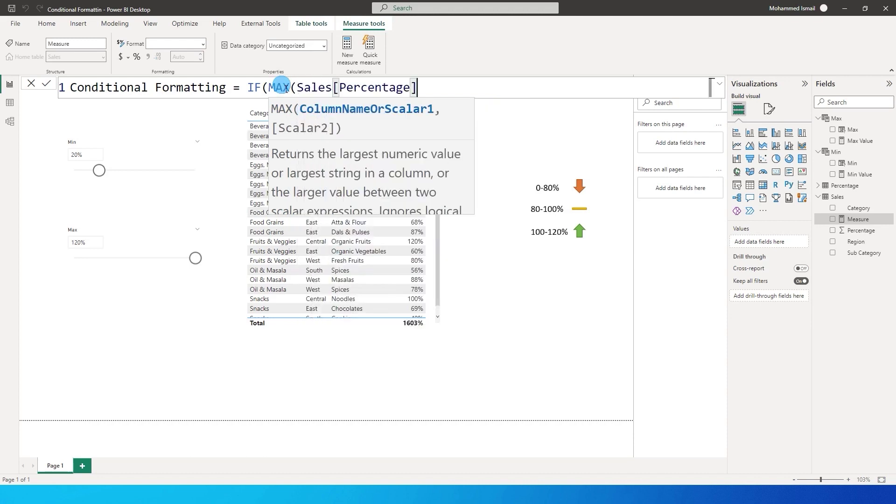
{"action": "left_click", "coordinate": [422, 91]}
{"action": "type", "text": ")"}
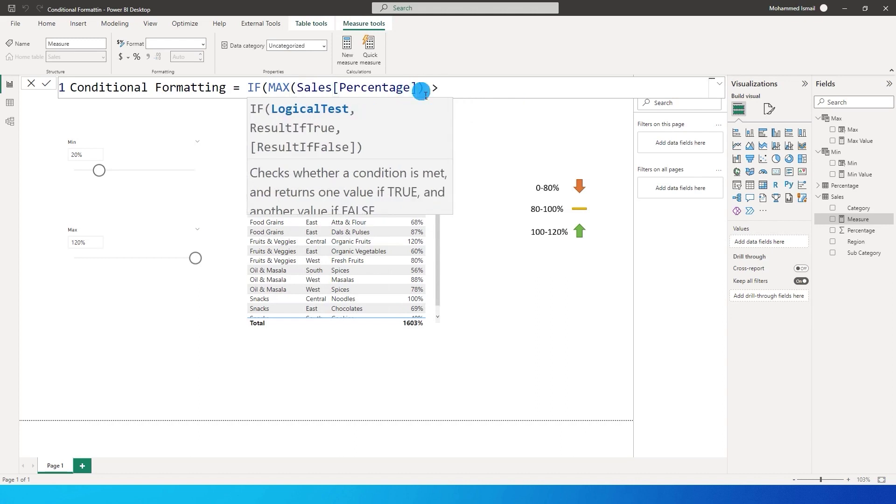
{"action": "type", "text": " > max"}
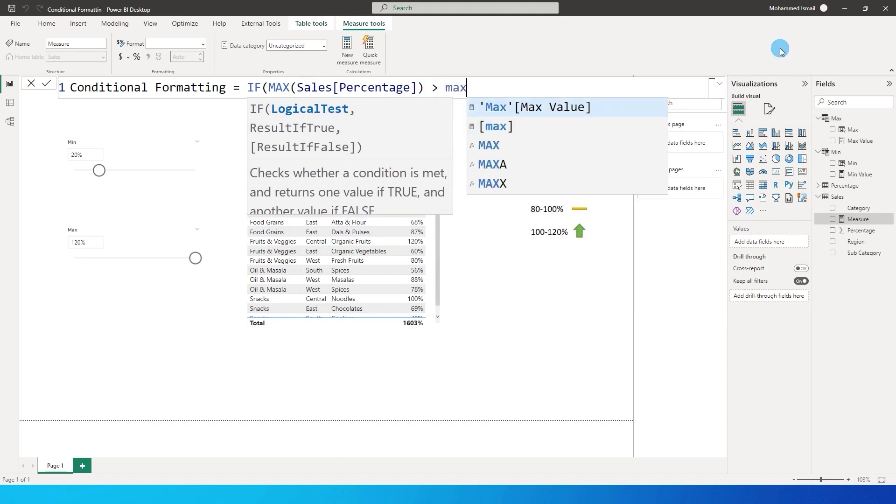
{"action": "left_click", "coordinate": [523, 109]}
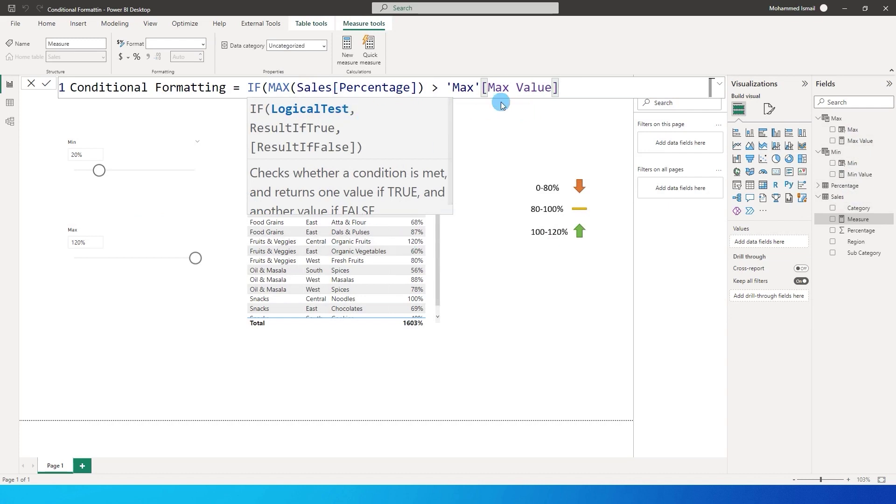
{"action": "type", "text": ",\"Up A"}
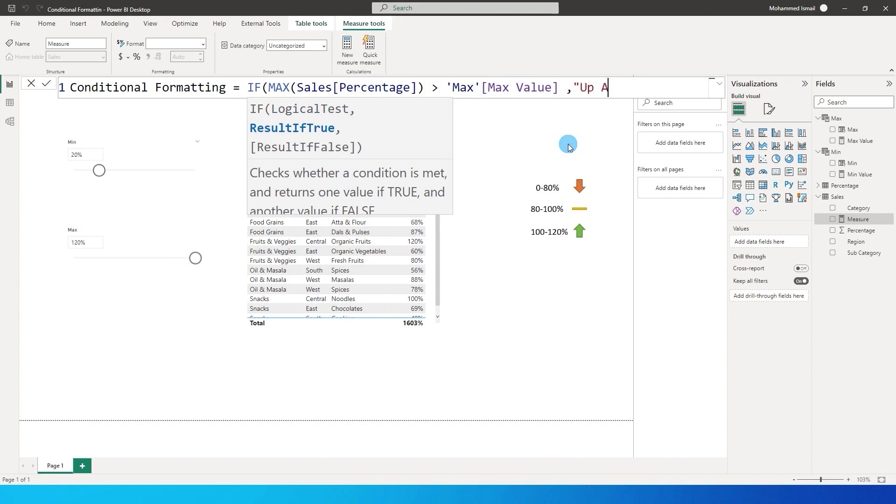
- Return "Up Arrow" for that case, then nest IF(MAX(Sales[Percentage]) ..
{"action": "type", "text": "rrow\", IF(max"}
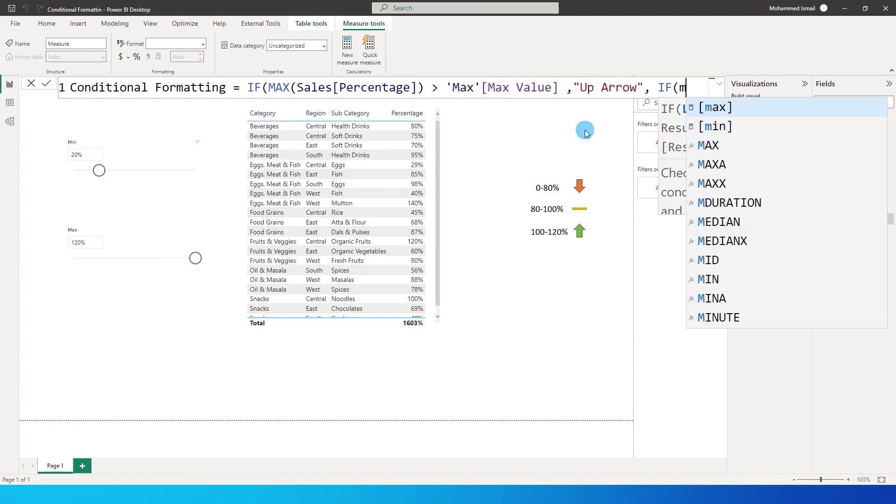
{"action": "key", "text": "Up"}
{"action": "key", "text": "Down"}
{"action": "key", "text": "Down"}
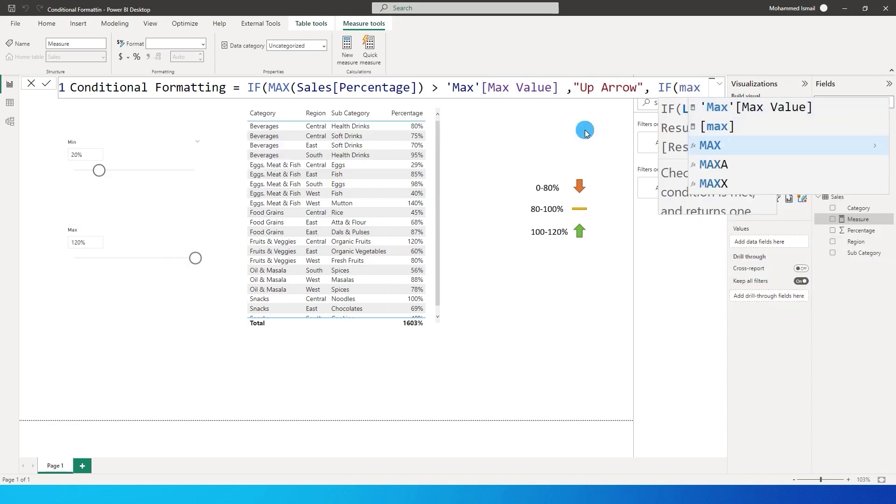
{"action": "key", "text": "Tab"}
{"action": "type", "text": "sales"}
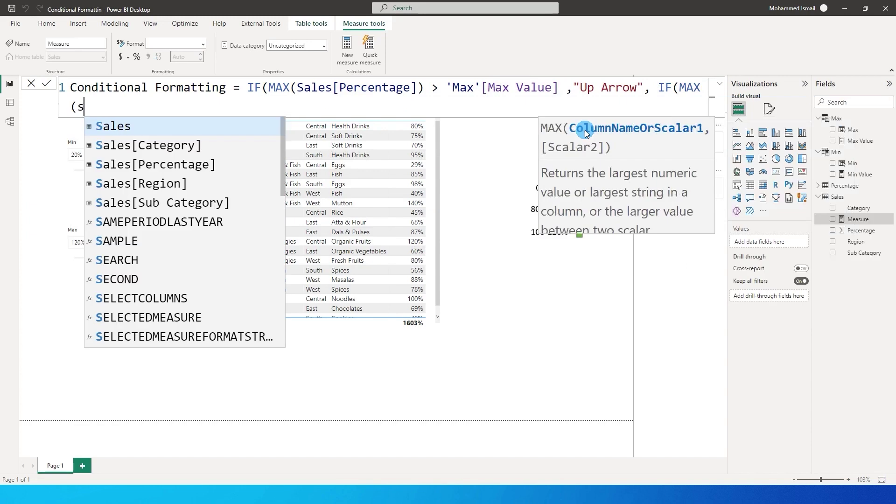
{"action": "key", "text": "Down"}
{"action": "key", "text": "Down"}
{"action": "key", "text": "Down"}
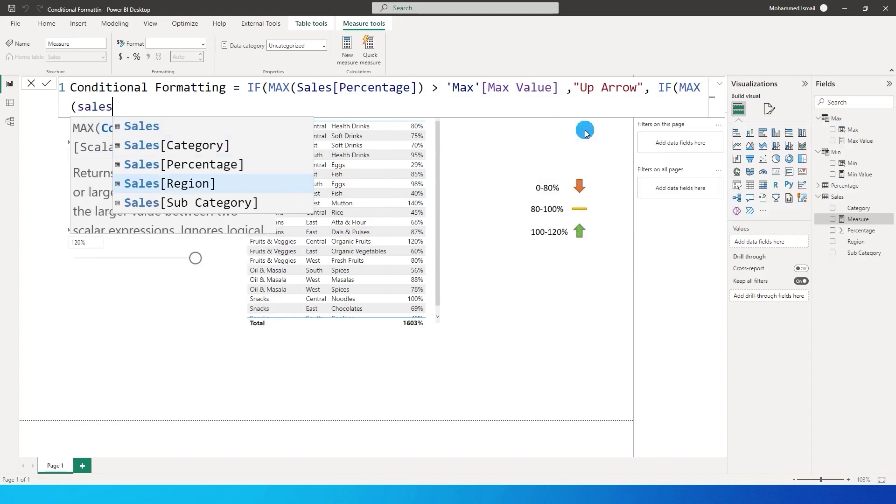
{"action": "key", "text": "Up"}
{"action": "key", "text": "Tab"}
- Finish with > Min Value returning "Flat Icon", else "Down Arrow", and commit the measure
{"action": "type", "text": ") "}
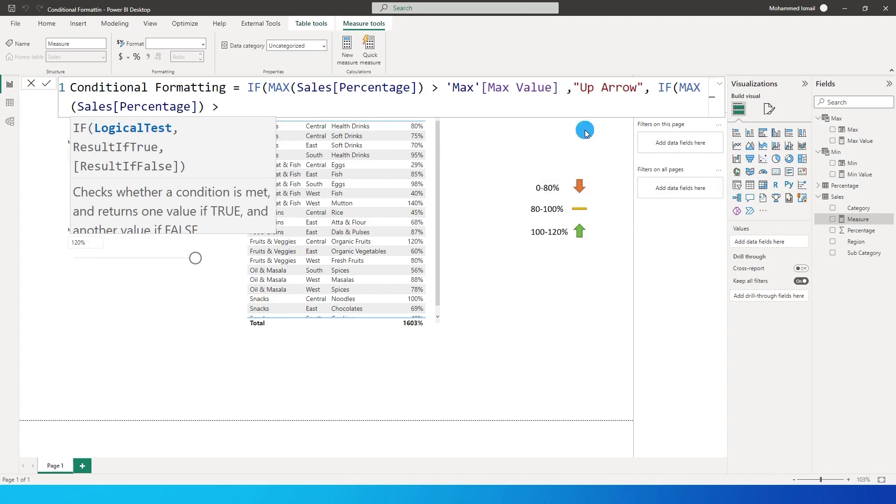
{"action": "type", "text": "> min"}
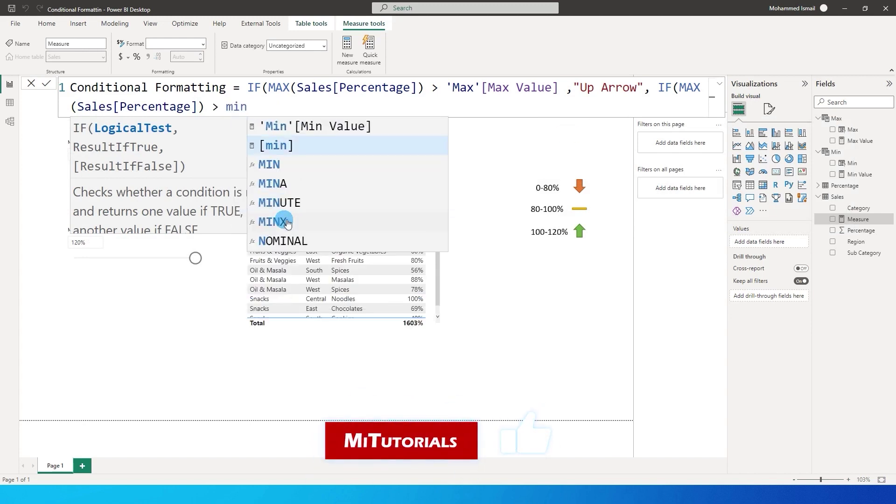
{"action": "key", "text": "Up"}
{"action": "key", "text": "Tab"}
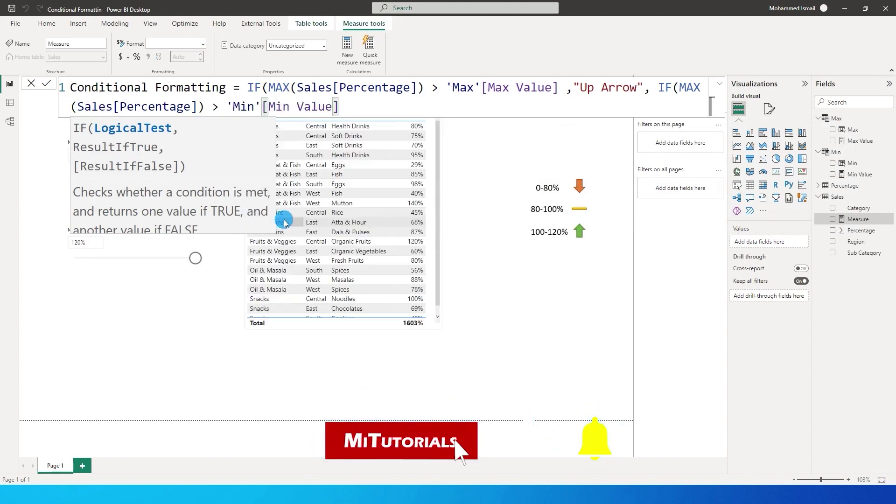
{"action": "type", "text": ",\"Flat Icon"}
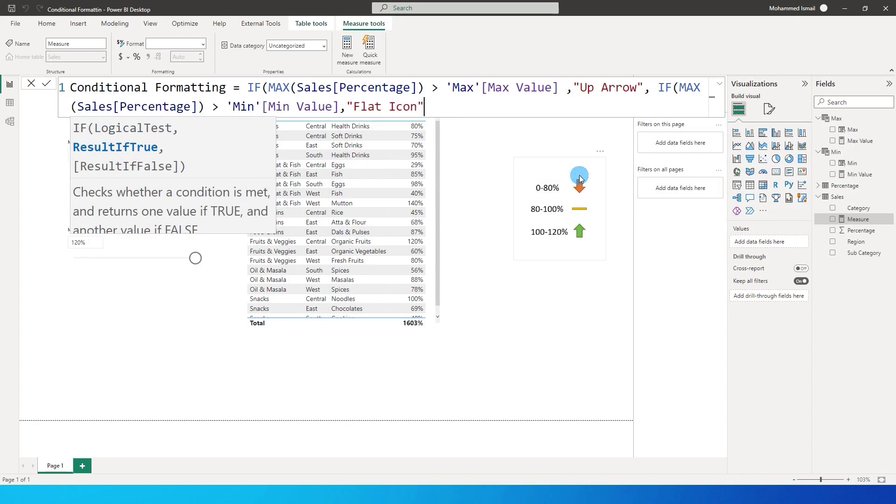
{"action": "type", "text": "\","}
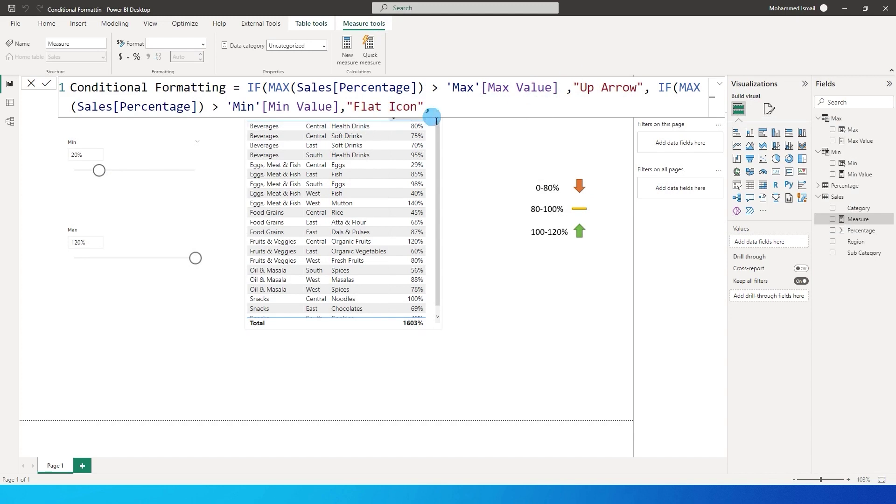
{"action": "left_click", "coordinate": [416, 214]}
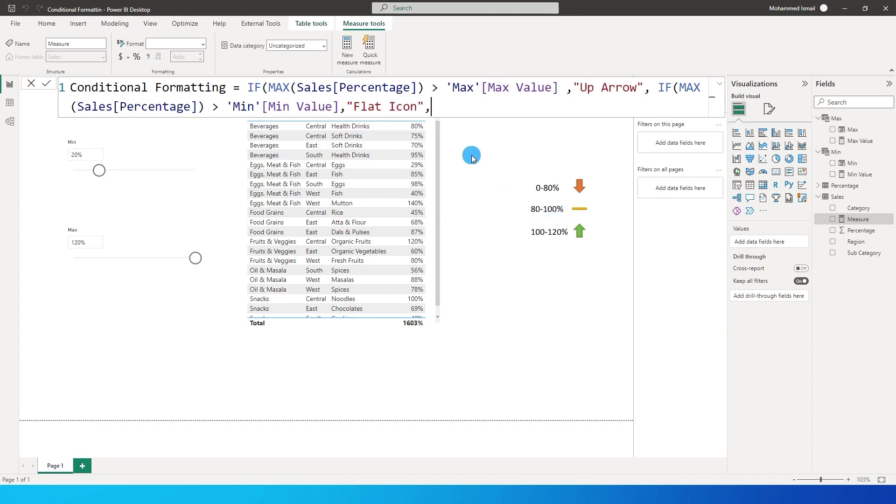
{"action": "type", "text": "\""}
{"action": "type", "text": "Down Aroow\"))"}
{"action": "key", "text": "Return"}
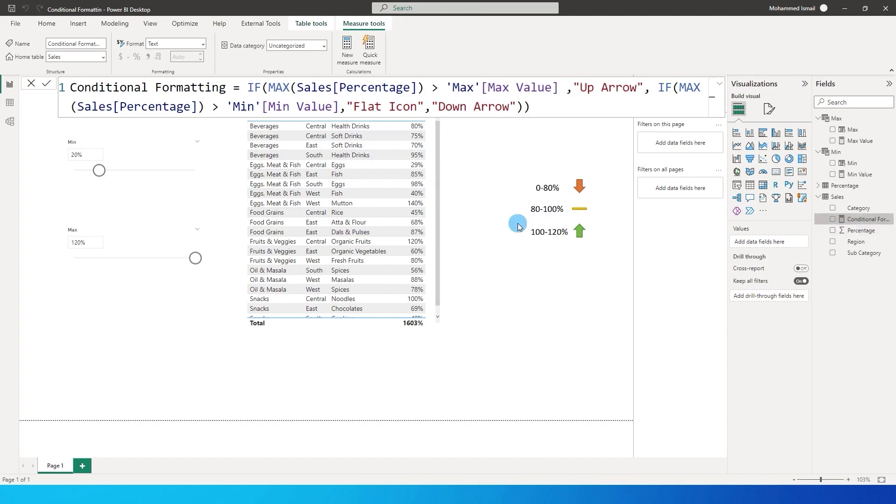
{"action": "left_click", "coordinate": [439, 230]}
- Widen the sales table and add the Conditional Formatting measure as a column
{"action": "left_click_drag", "start_coordinate": [447, 220], "coordinate": [487, 219]}
{"action": "left_click_drag", "start_coordinate": [857, 219], "coordinate": [447, 170]}
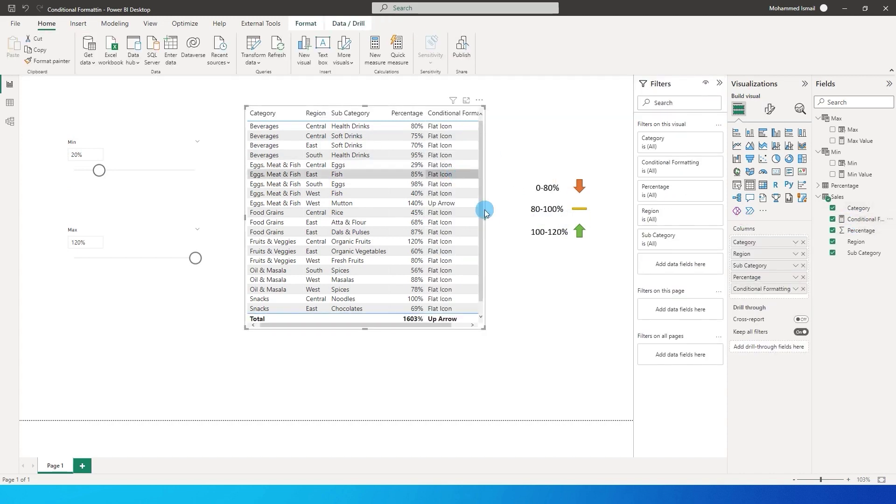
{"action": "left_click", "coordinate": [417, 128]}
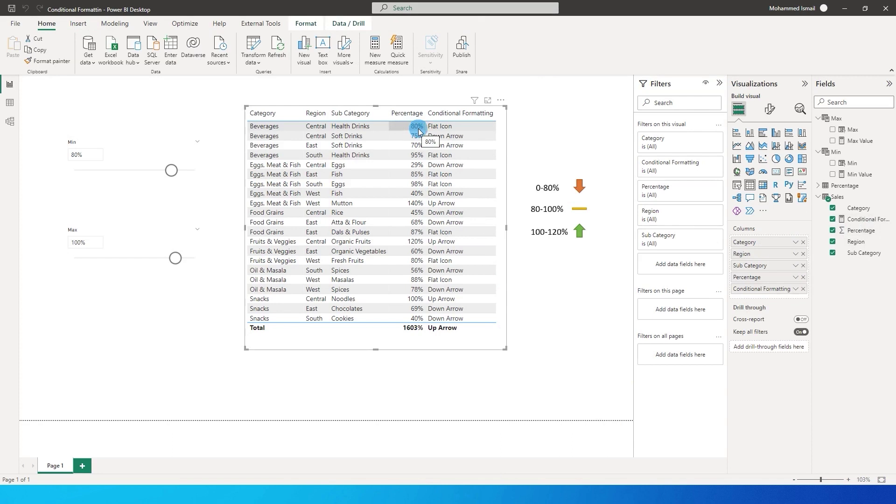
- Check the Health Drinks, Soft Drinks and Mutton labels against the legend with Max at 100%
{"action": "left_click", "coordinate": [540, 211]}
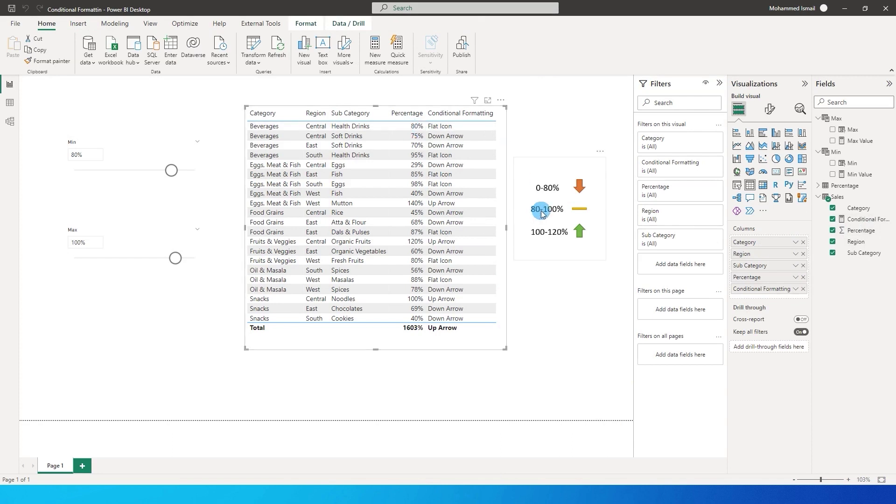
{"action": "left_click", "coordinate": [441, 136]}
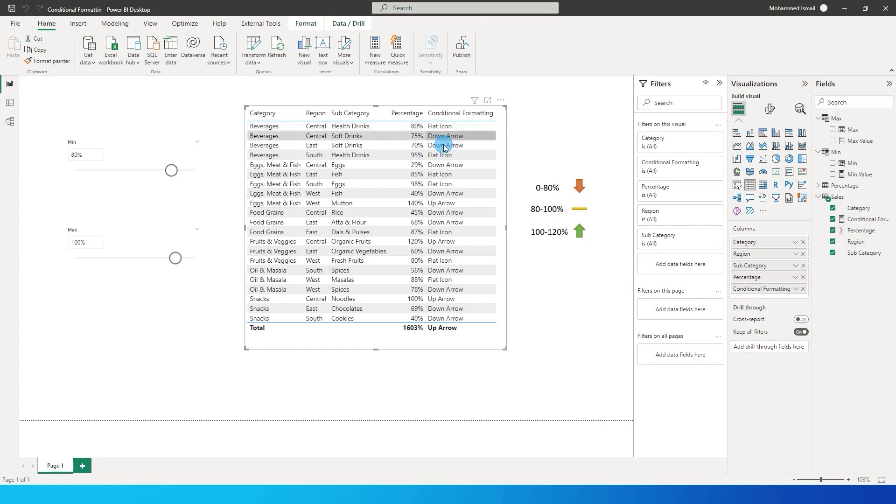
{"action": "left_click", "coordinate": [539, 188]}
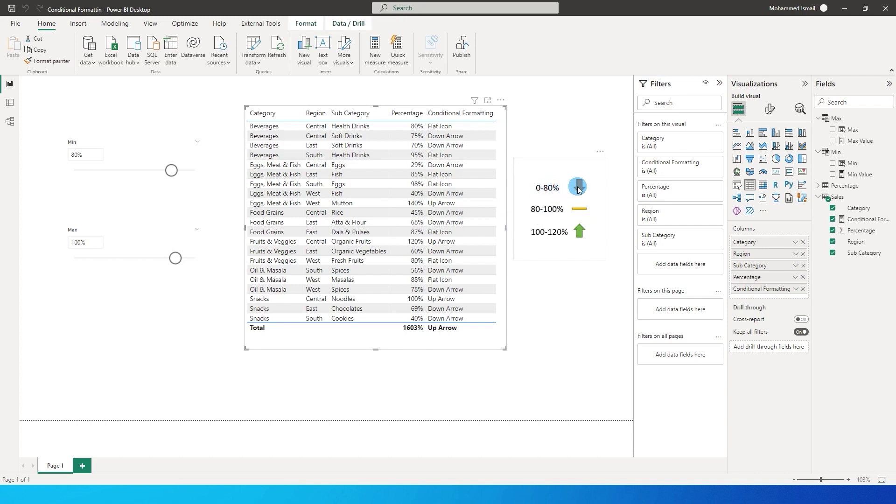
{"action": "left_click", "coordinate": [453, 136]}
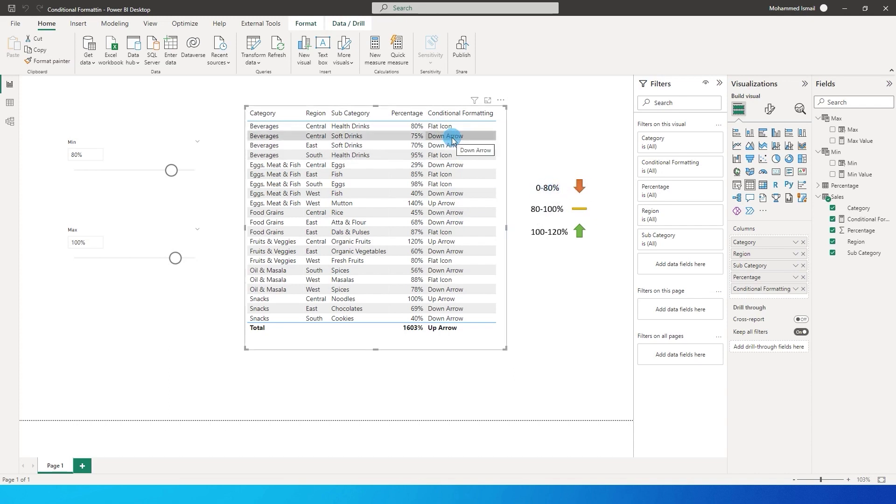
{"action": "left_click", "coordinate": [414, 203]}
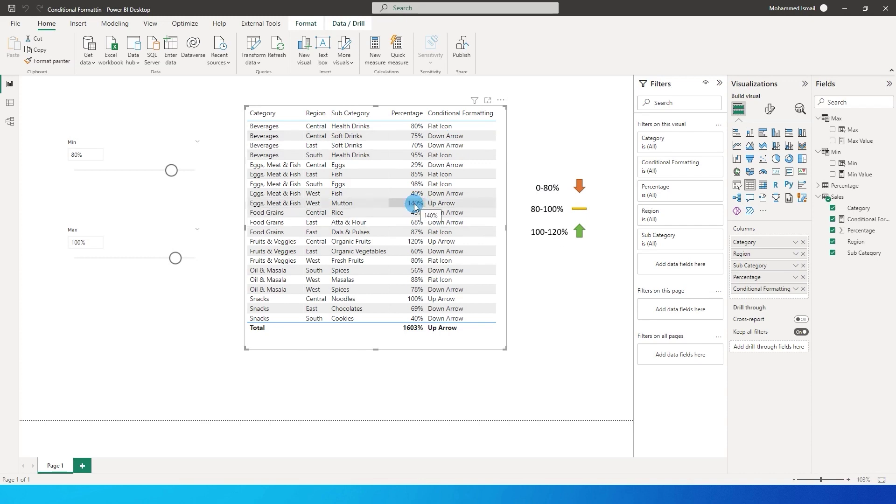
{"action": "left_click", "coordinate": [542, 233]}
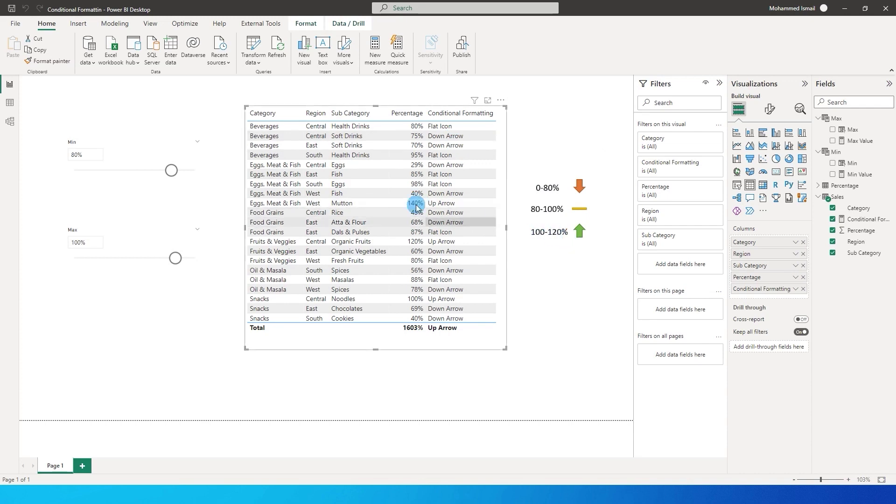
{"action": "left_click", "coordinate": [87, 257]}
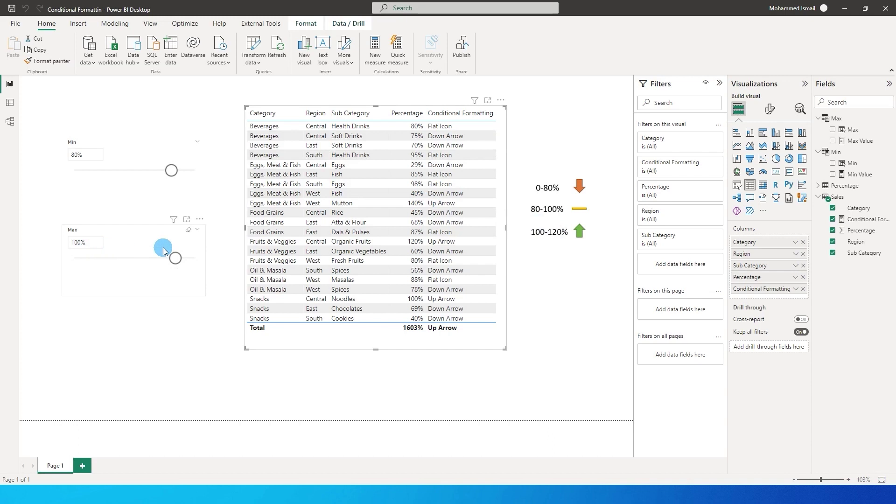
{"action": "left_click", "coordinate": [222, 248]}
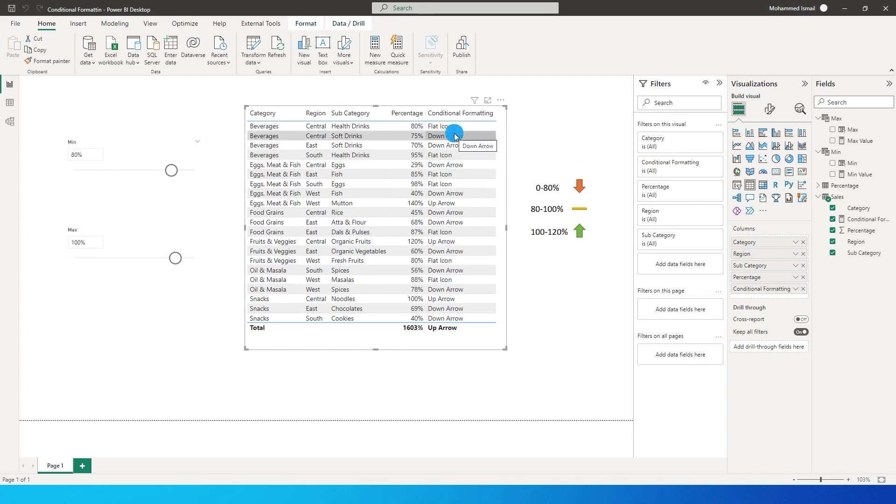
- Open icon conditional formatting for Percentage, browse the icon styles, and cancel without changes
{"action": "left_click", "coordinate": [795, 277]}
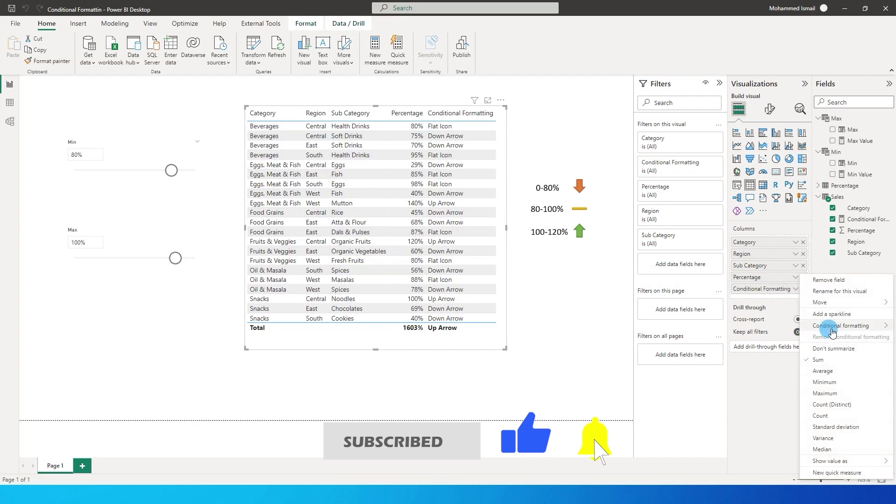
{"action": "mouse_move", "coordinate": [833, 333]}
{"action": "left_click", "coordinate": [741, 360]}
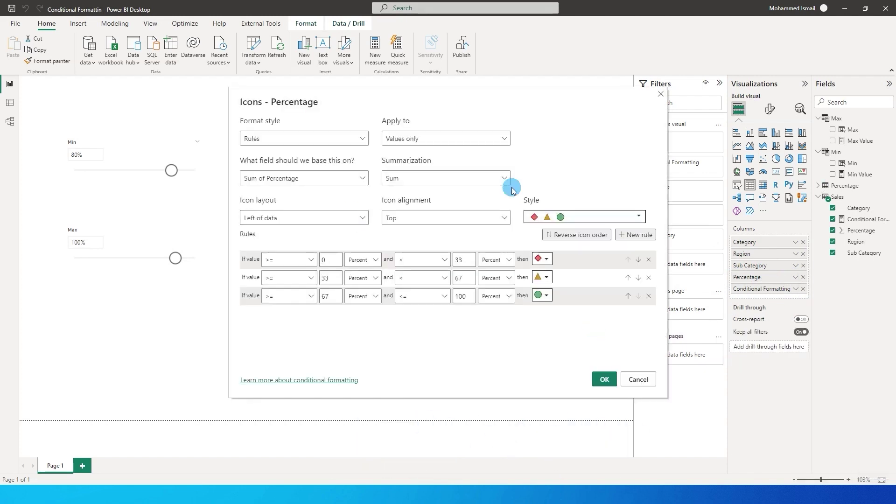
{"action": "left_click", "coordinate": [593, 231]}
{"action": "left_click", "coordinate": [639, 216]}
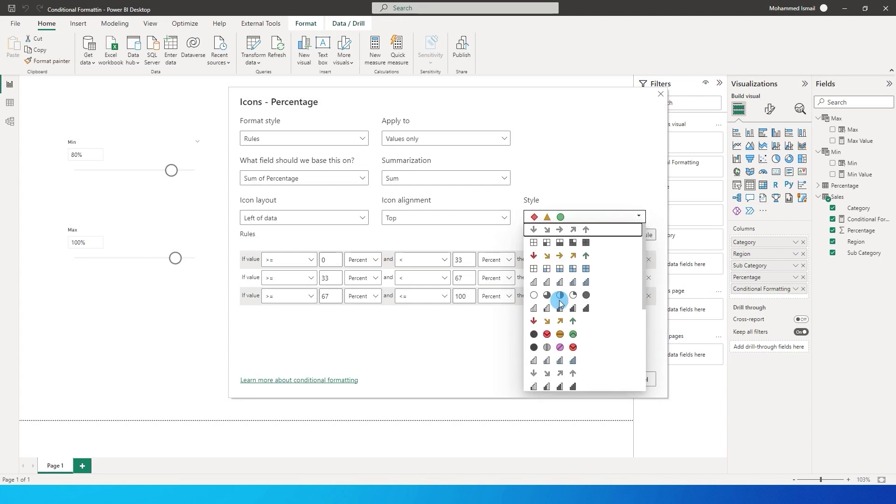
{"action": "scroll", "coordinate": [560, 327], "scroll_direction": "down", "scroll_amount": 2}
{"action": "scroll", "coordinate": [568, 357], "scroll_direction": "up", "scroll_amount": 5}
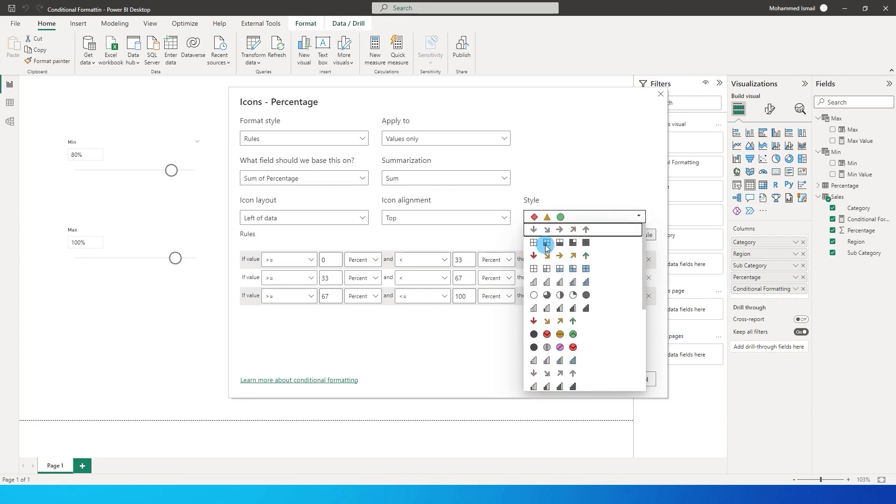
{"action": "left_click", "coordinate": [575, 216]}
{"action": "left_click", "coordinate": [640, 382]}
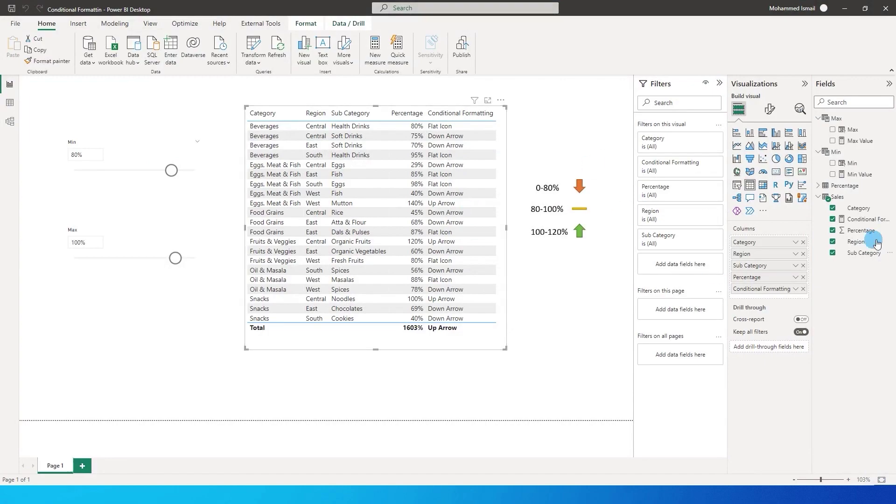
- Replace "Up Arrow" and "Flat Icon" in the measure with TriangleHigh and TriangleMedium
{"action": "left_click", "coordinate": [868, 219]}
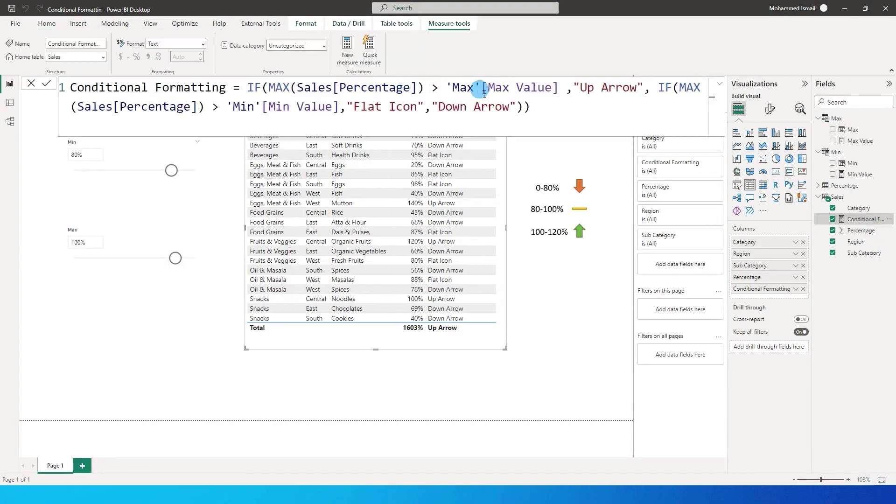
{"action": "left_click_drag", "start_coordinate": [581, 93], "coordinate": [625, 95]}
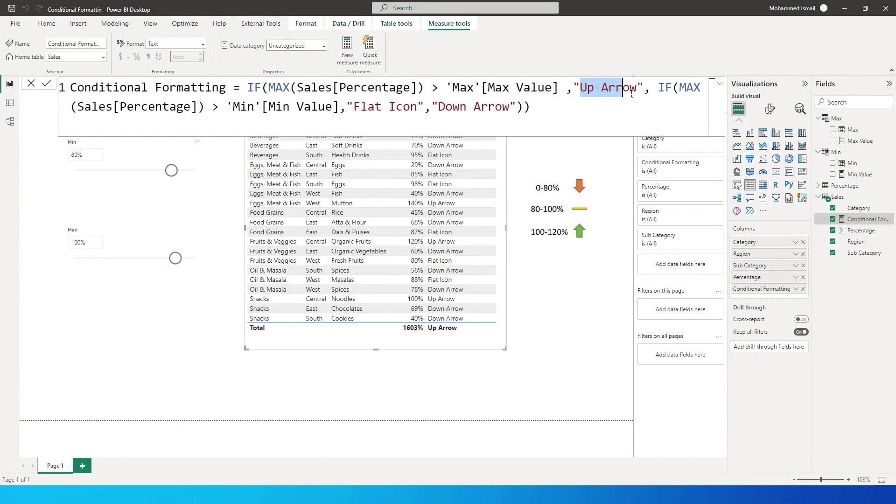
{"action": "type", "text": "Traingle"}
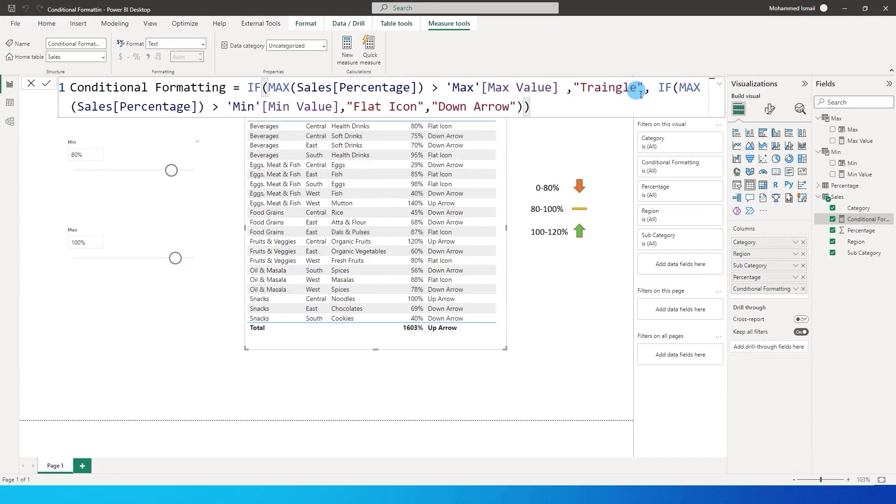
{"action": "type", "text": "High"}
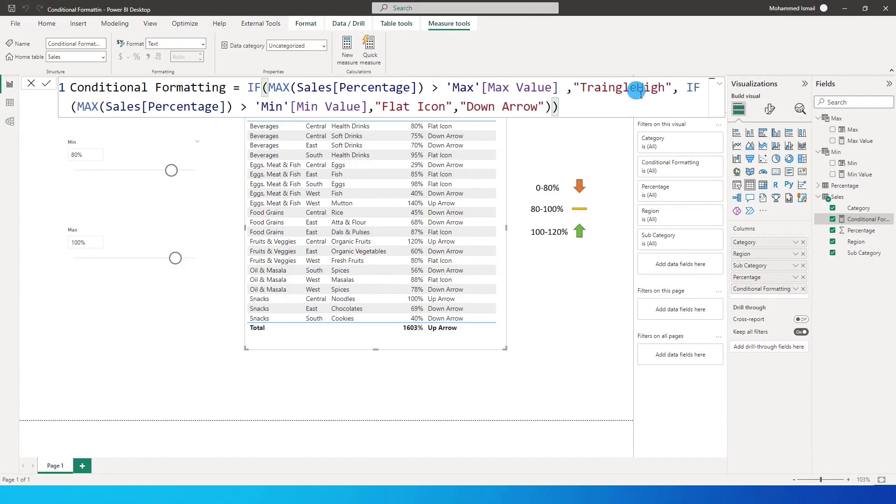
{"action": "left_click_drag", "start_coordinate": [395, 117], "coordinate": [448, 114]}
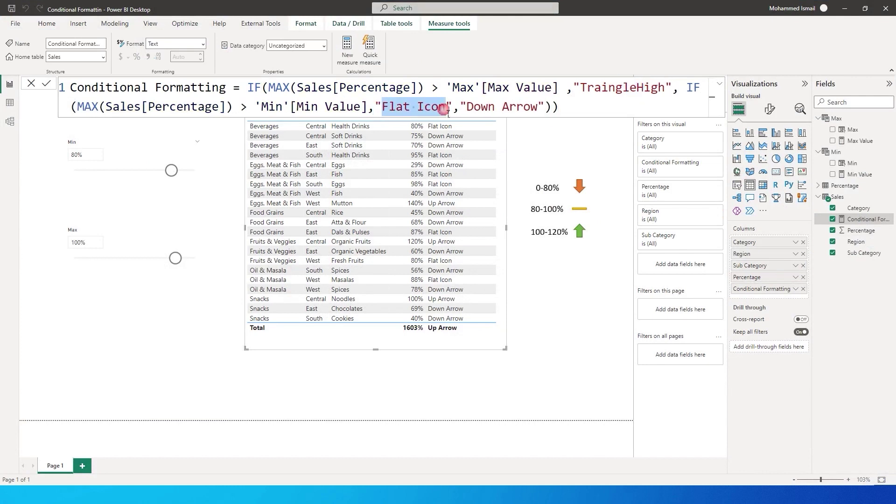
{"action": "type", "text": "Traingle"}
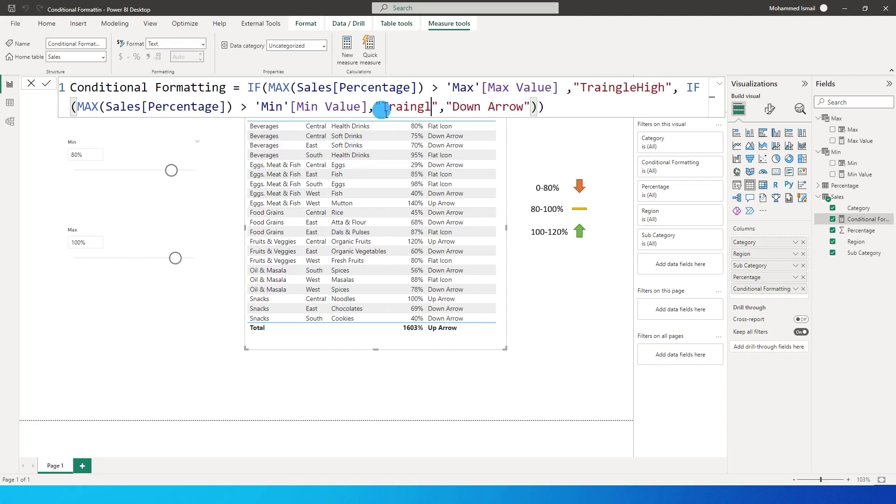
{"action": "type", "text": "Medium"}
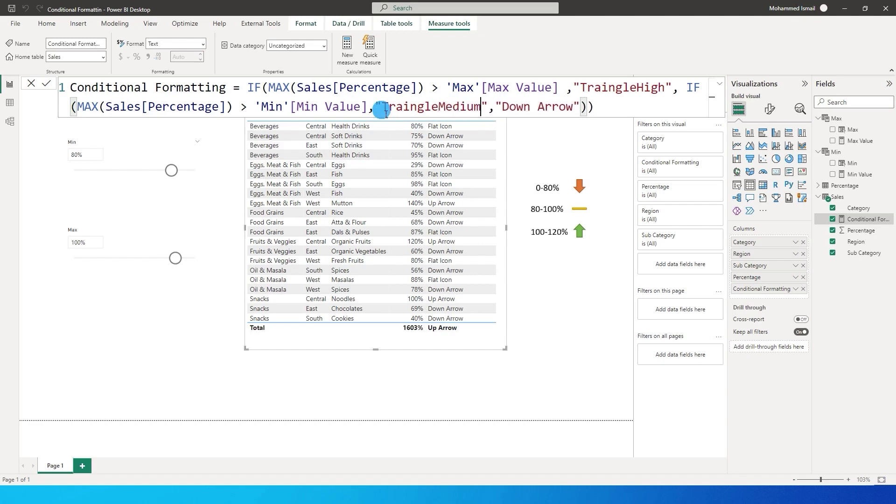
{"action": "left_click", "coordinate": [410, 110]}
{"action": "key", "text": "BackSpace"}
{"action": "key", "text": "BackSpace"}
{"action": "type", "text": "ia"}
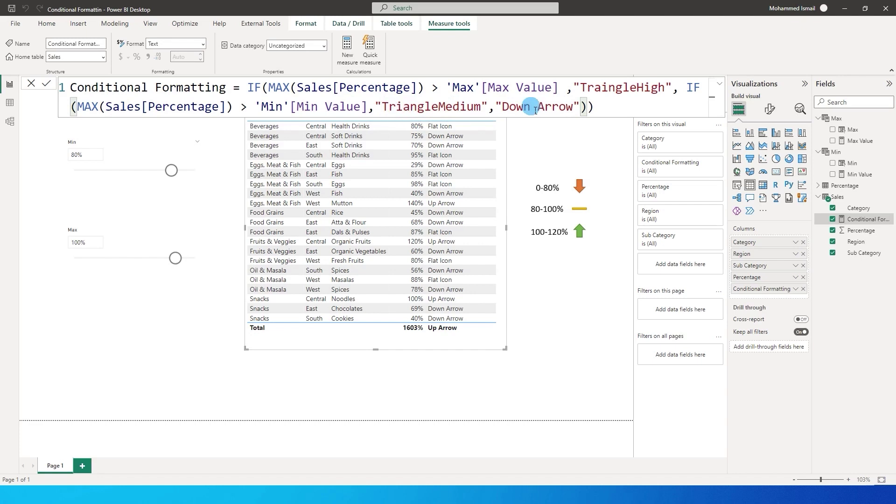
- Replace "Down Arrow" with TriangleLow and commit the edited measure
{"action": "left_click_drag", "start_coordinate": [502, 109], "coordinate": [574, 114]}
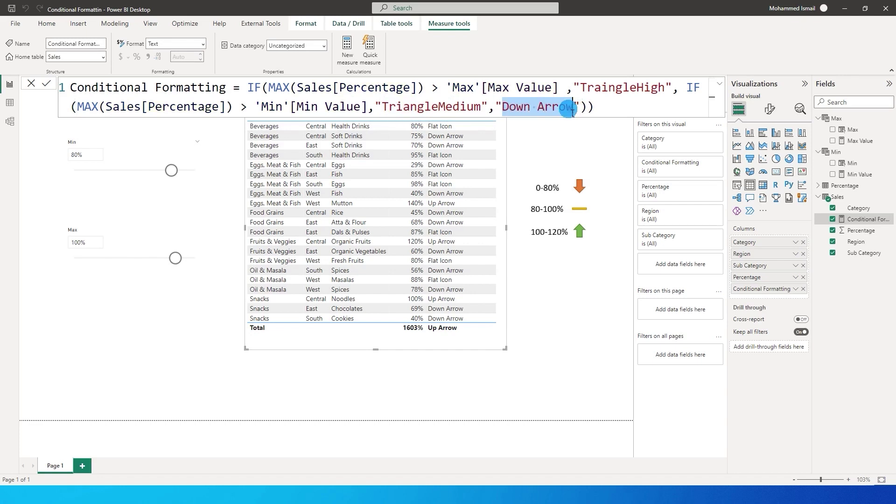
{"action": "double_click", "coordinate": [595, 96]}
{"action": "key", "text": "ctrl+c"}
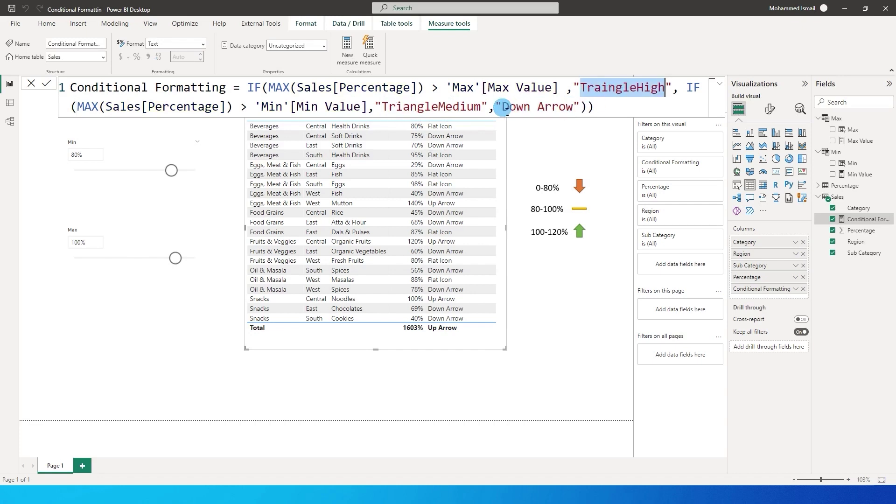
{"action": "left_click_drag", "start_coordinate": [503, 109], "coordinate": [576, 109]}
{"action": "key", "text": "ctrl+v"}
{"action": "key", "text": "shift+Left"}
{"action": "key", "text": "shift+Left"}
{"action": "key", "text": "shift+Left"}
{"action": "key", "text": "shift+Left"}
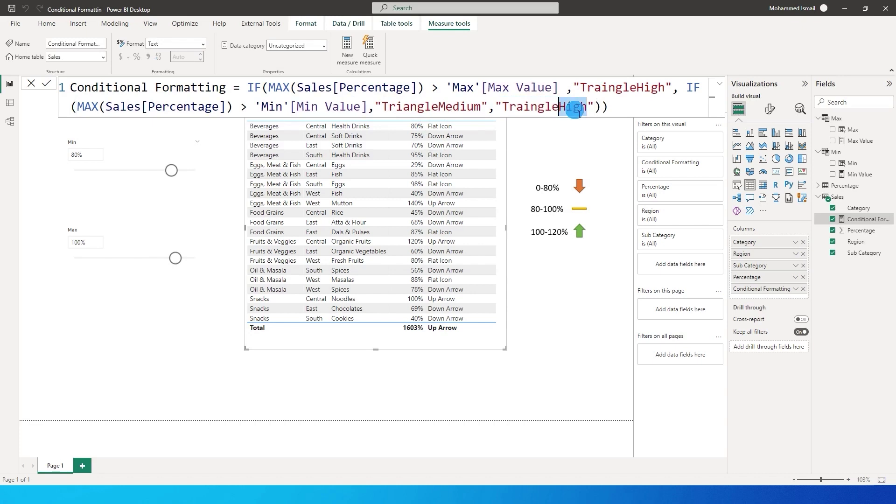
{"action": "type", "text": "Low"}
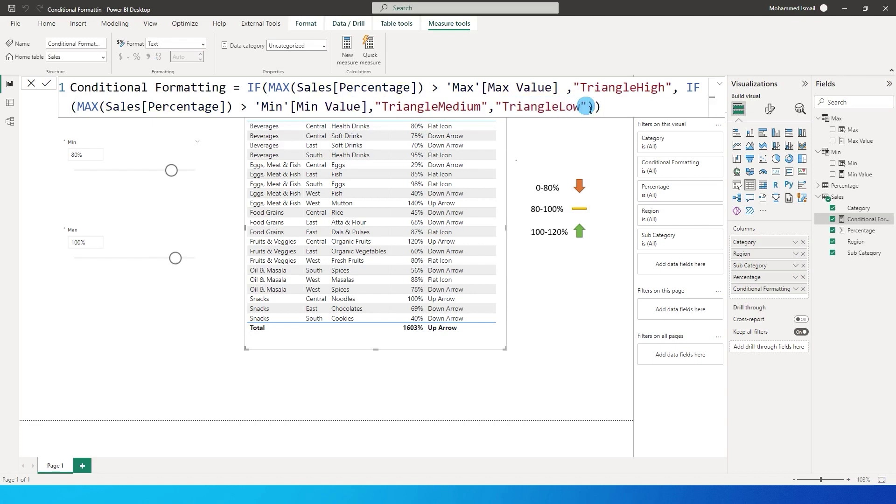
{"action": "key", "text": "Return"}
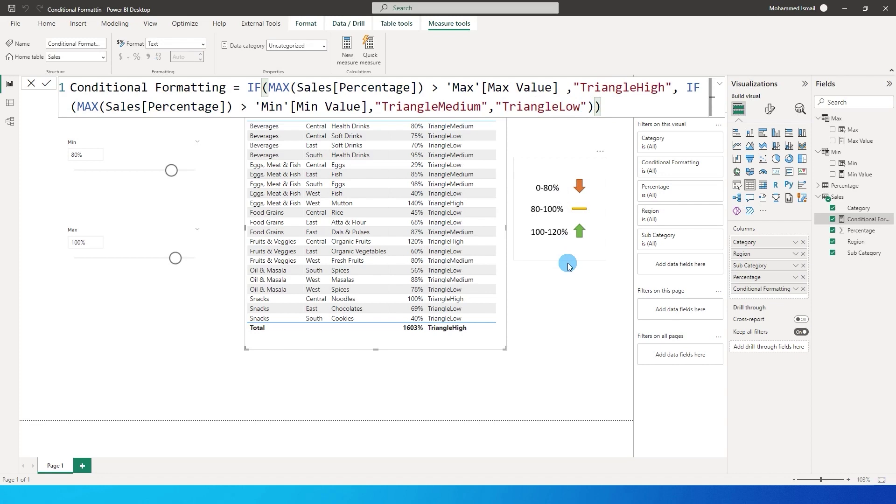
{"action": "left_click", "coordinate": [506, 402]}
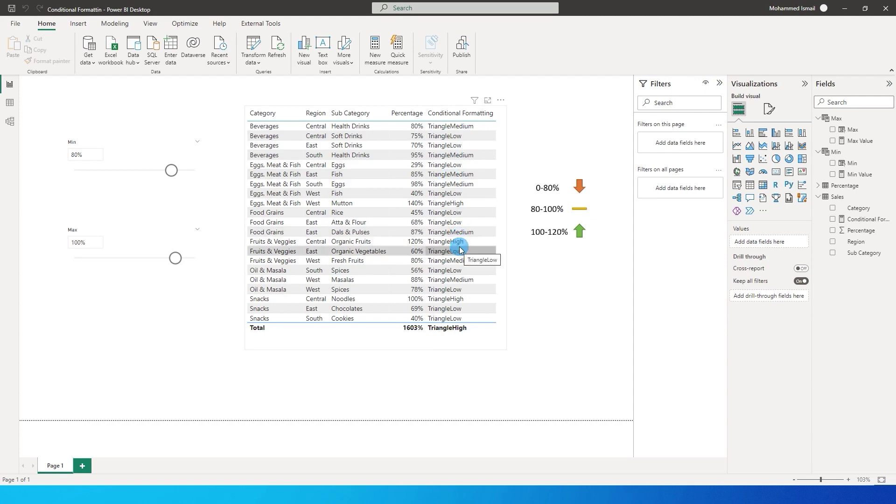
- Set Percentage icons to Field value style, based on the Sales Conditional Formatting measure
{"action": "left_click", "coordinate": [506, 145]}
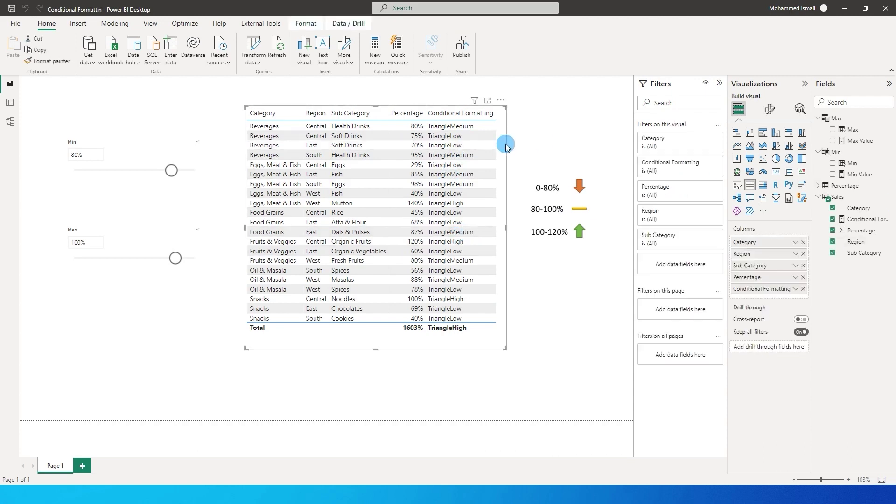
{"action": "left_click", "coordinate": [796, 277]}
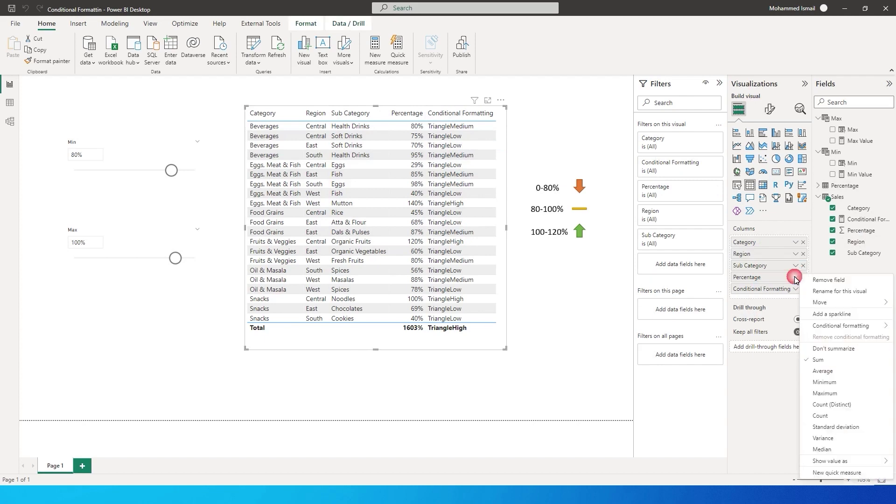
{"action": "left_click", "coordinate": [835, 330]}
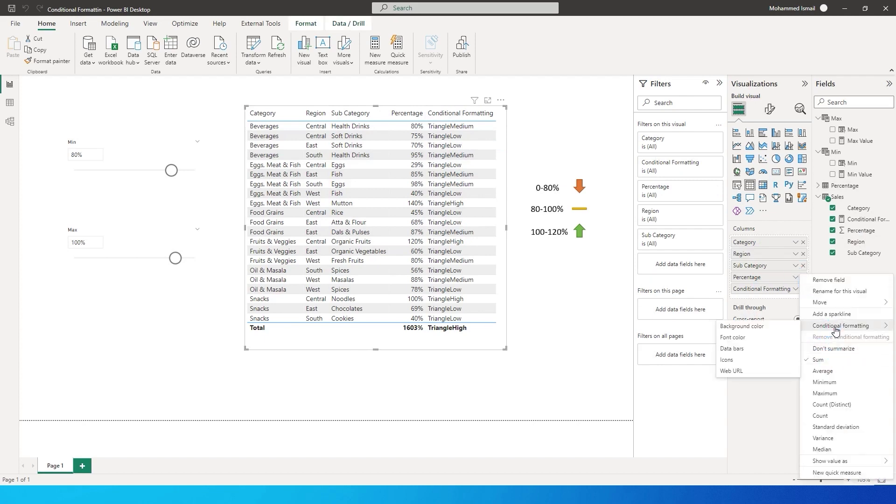
{"action": "left_click", "coordinate": [739, 361]}
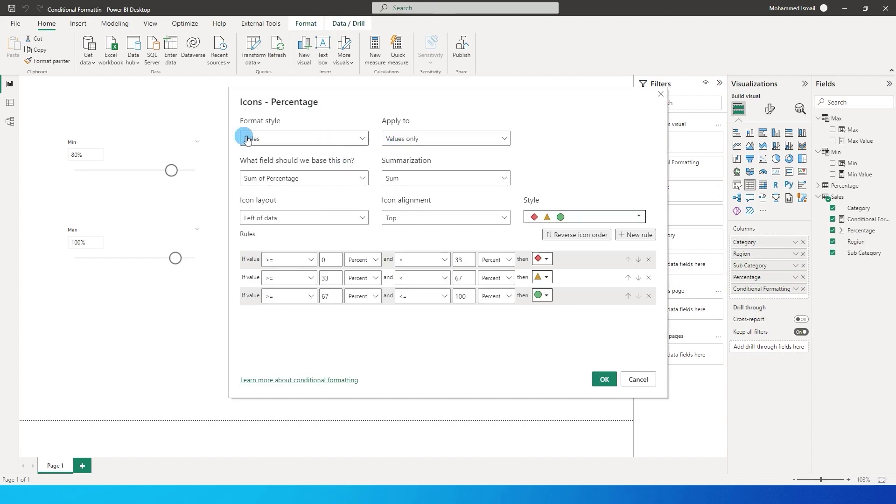
{"action": "left_click", "coordinate": [292, 140]}
{"action": "left_click", "coordinate": [266, 169]}
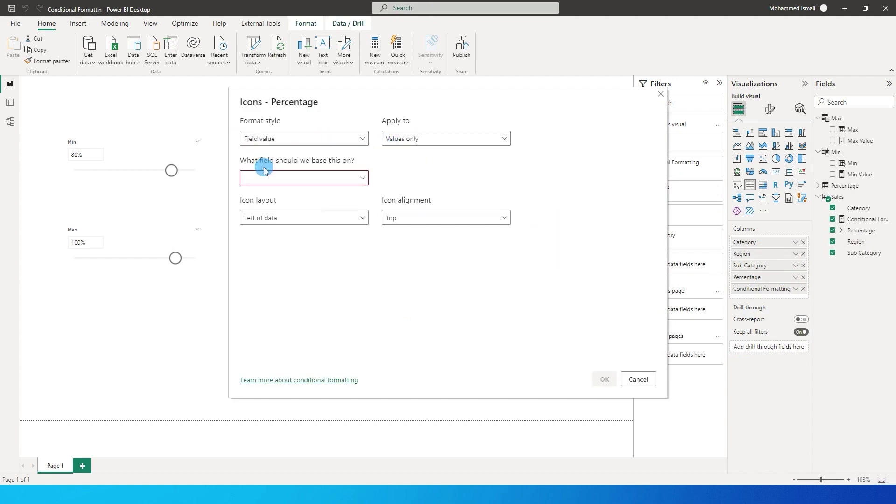
{"action": "left_click", "coordinate": [345, 177]}
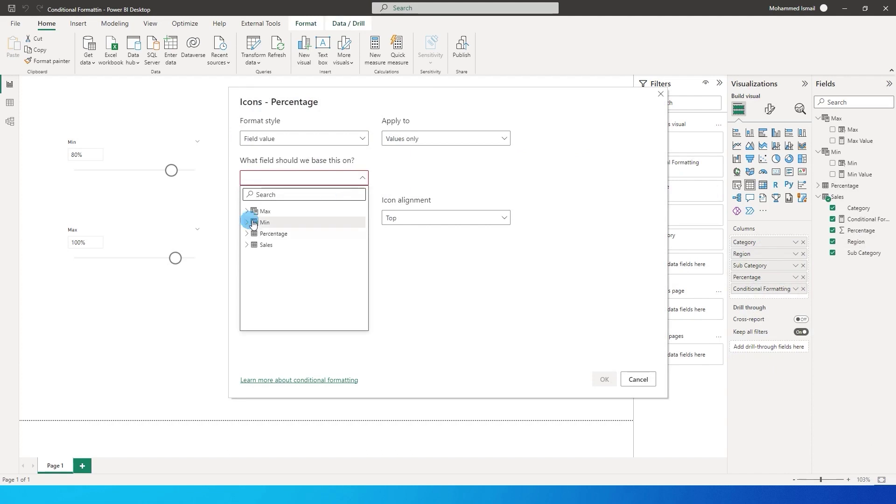
{"action": "left_click", "coordinate": [250, 247]}
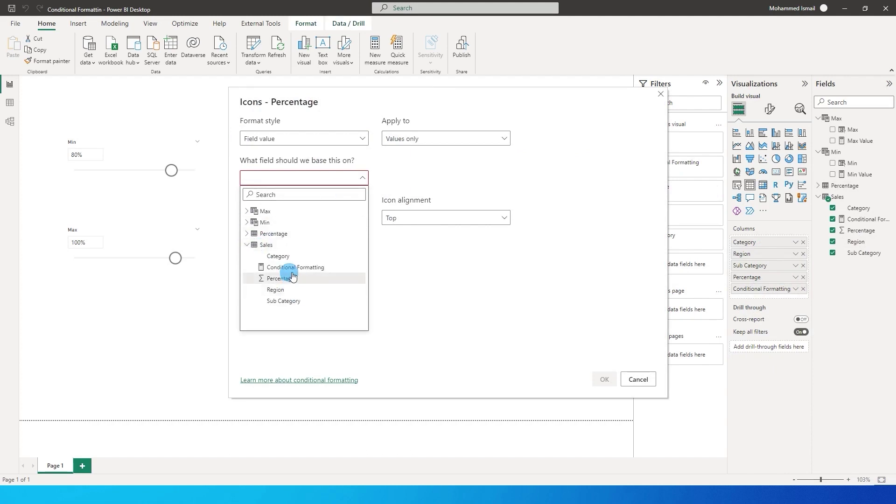
{"action": "left_click", "coordinate": [306, 271]}
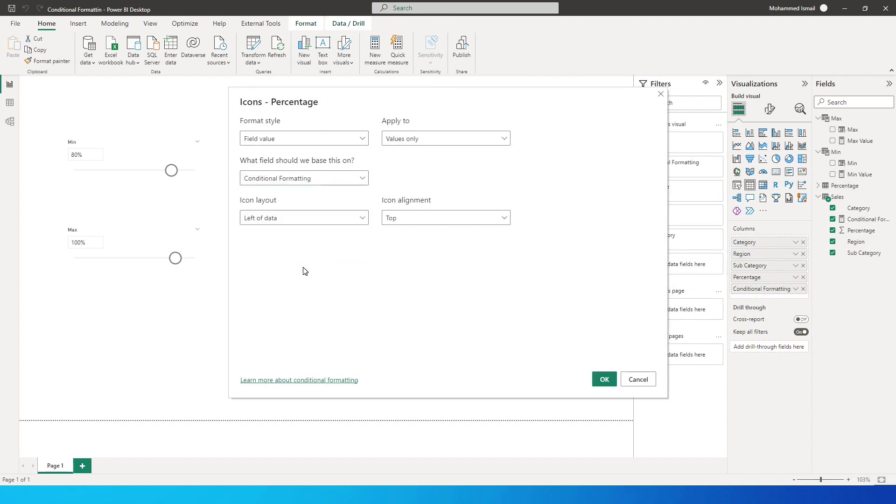
{"action": "left_click", "coordinate": [603, 378]}
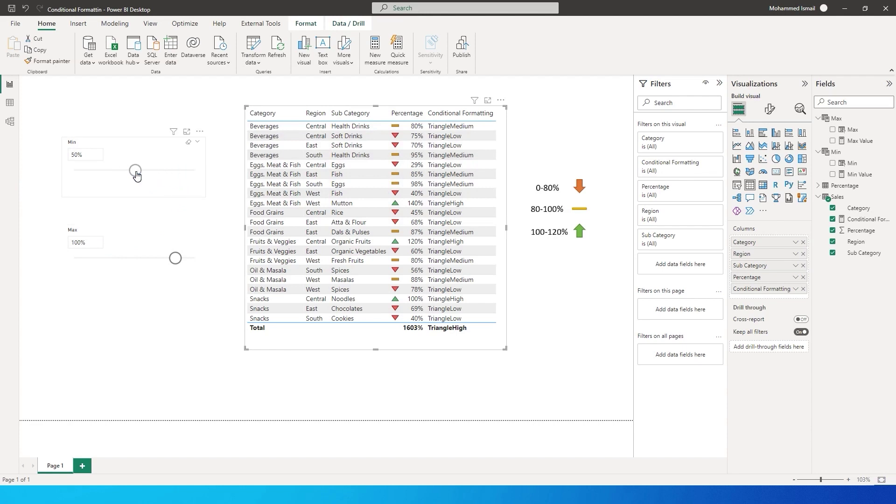
- Lower the Min slicer to 50% and the Max slicer to 80%
{"action": "left_click_drag", "start_coordinate": [138, 177], "coordinate": [135, 172]}
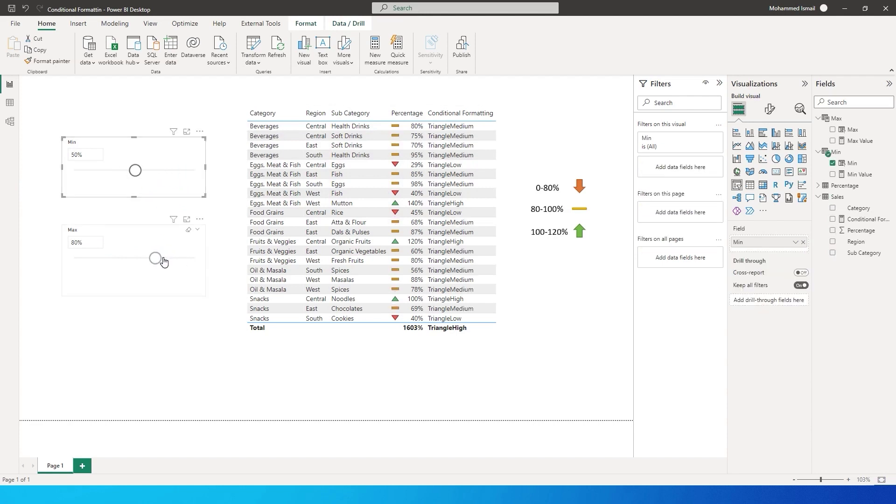
{"action": "left_click", "coordinate": [100, 256]}
{"action": "left_click", "coordinate": [91, 243]}
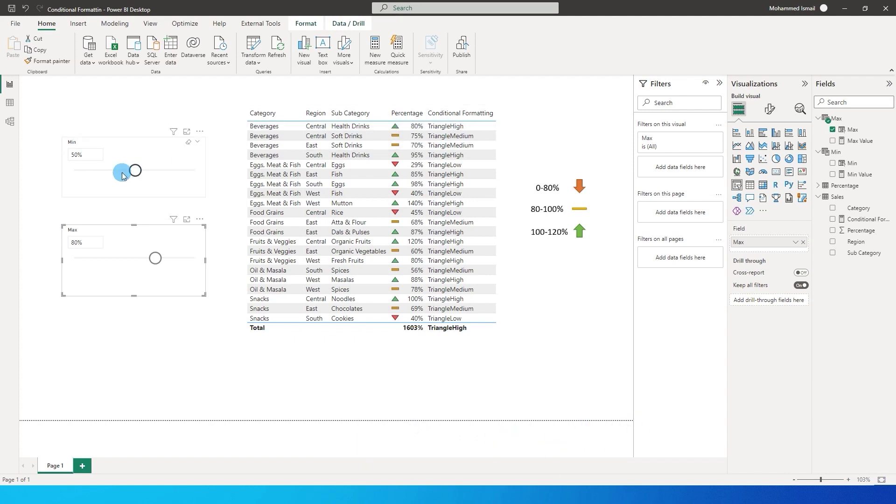
{"action": "left_click", "coordinate": [91, 242]}
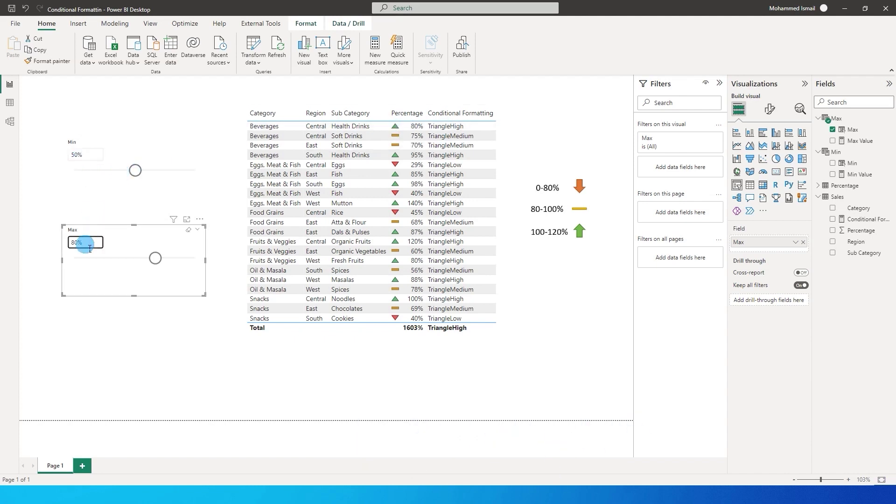